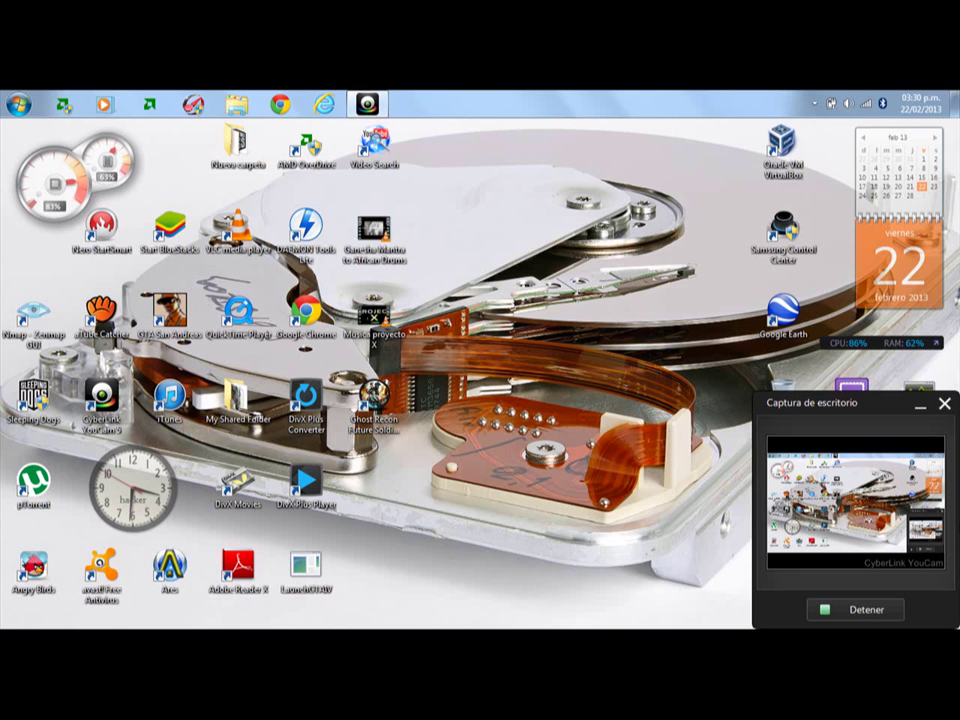
# Step: Minimize the desktop capture window and open Equipo to show the computer's drives
pyautogui.click(919, 408)
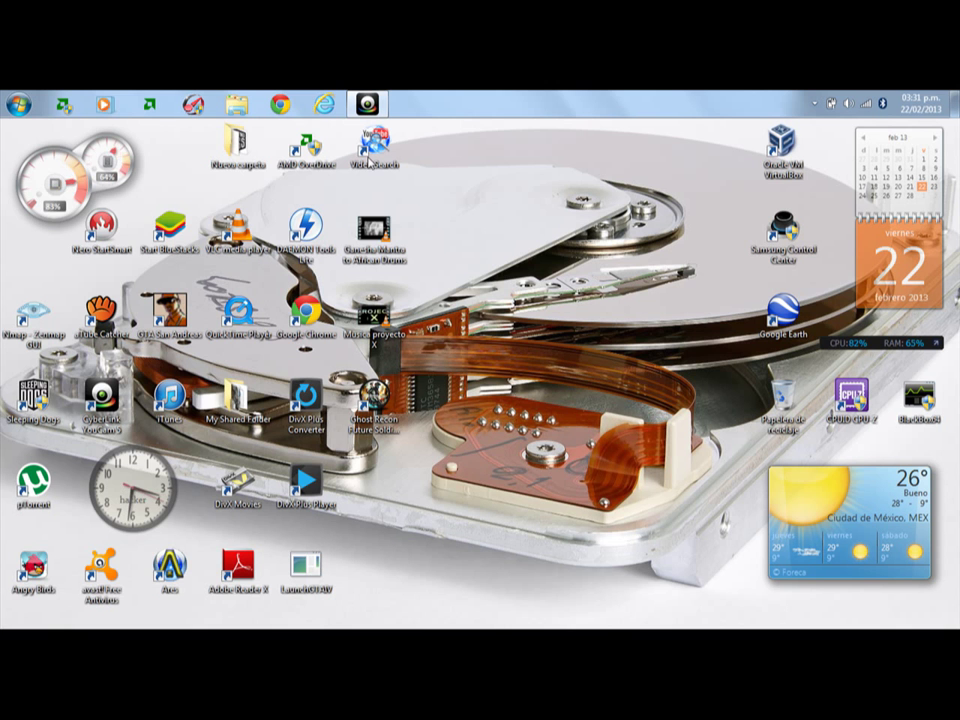
pyautogui.click(5, 97)
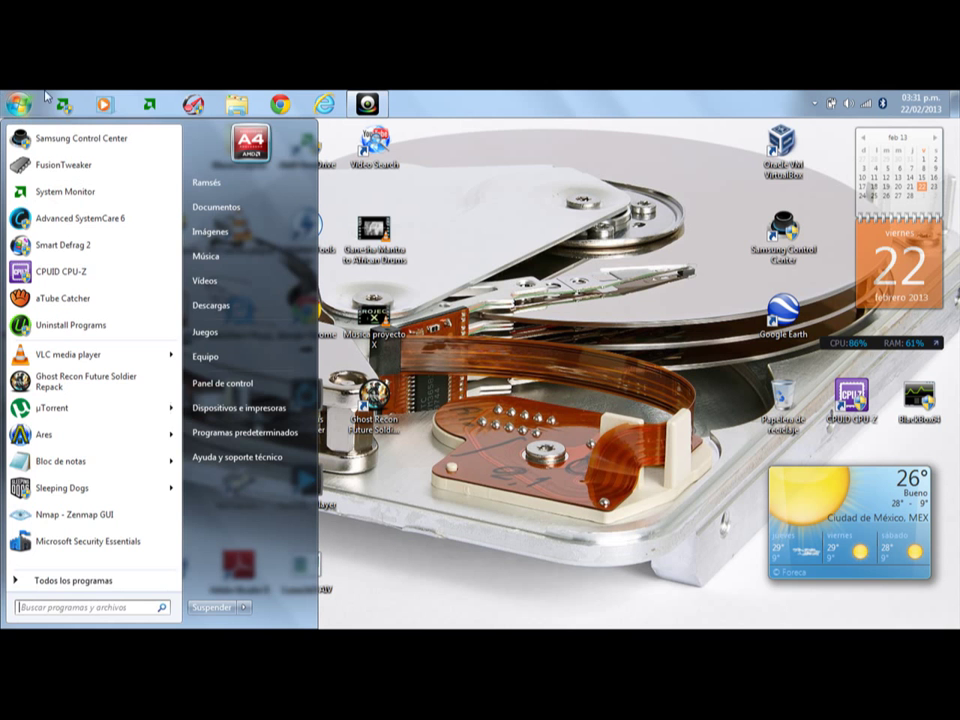
pyautogui.click(240, 354)
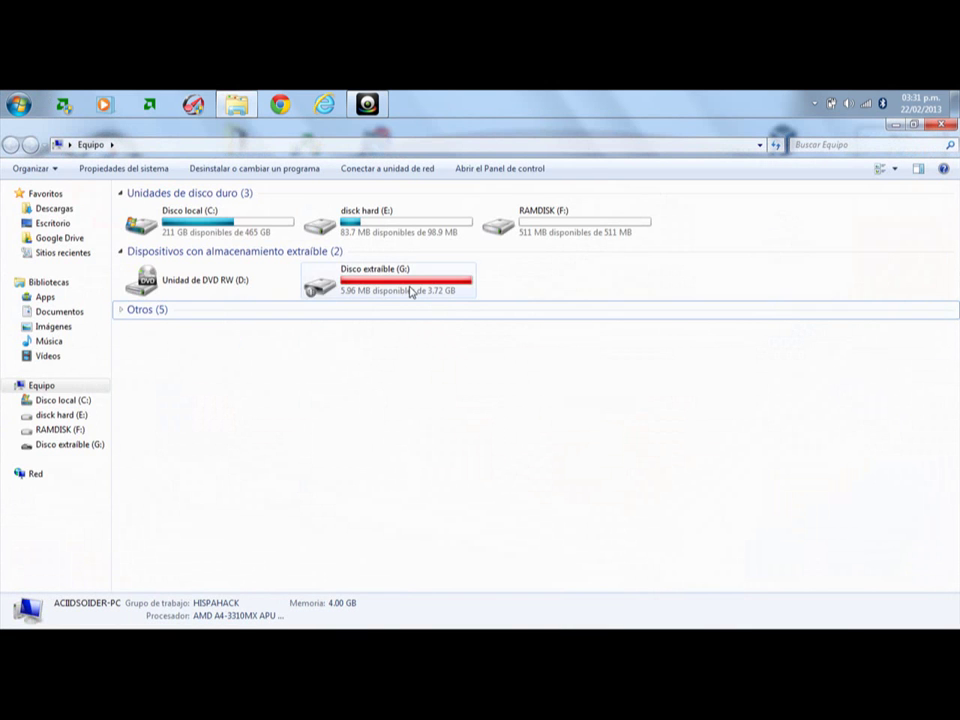
# Step: Examine the C:, E:, RAMDISK (F:) and removable G: drives, and close the drive overview
pyautogui.click(409, 291)
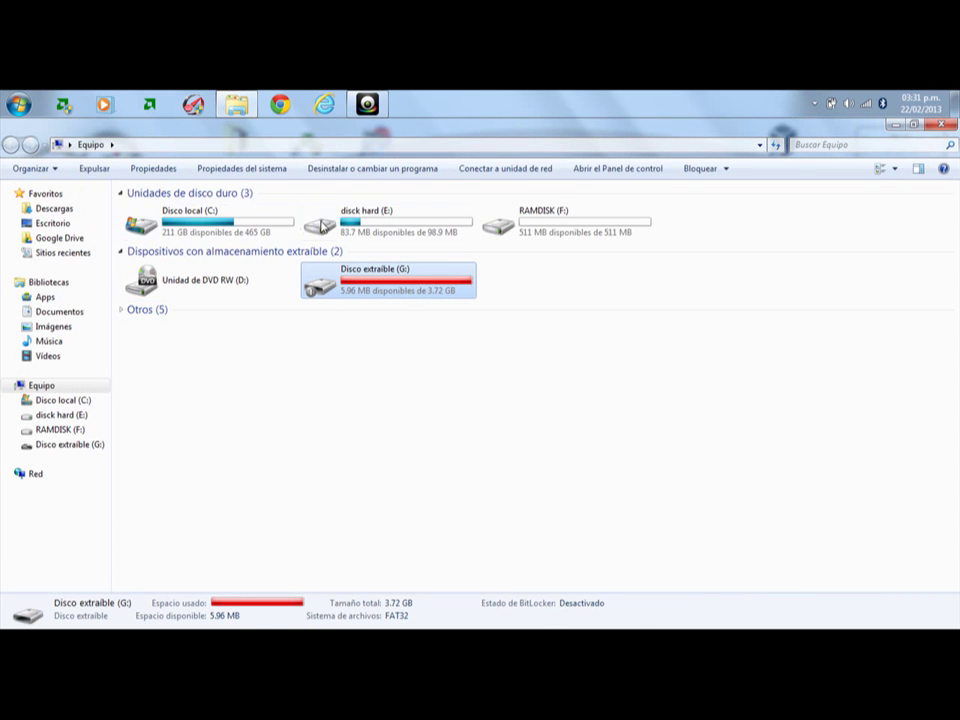
pyautogui.click(322, 226)
pyautogui.click(518, 233)
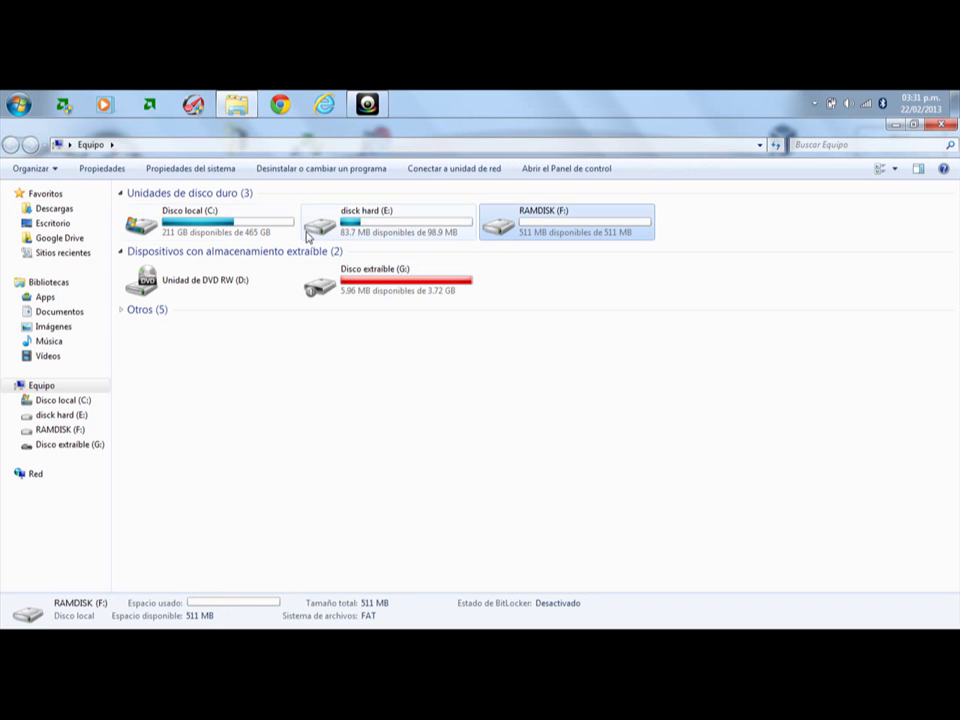
pyautogui.click(236, 231)
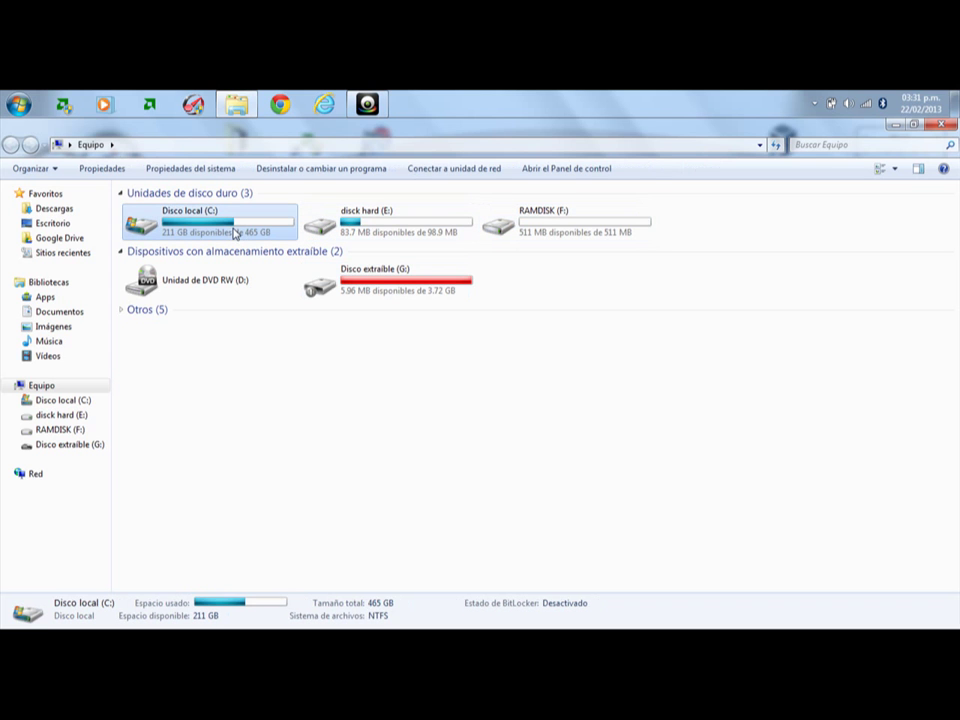
pyautogui.click(436, 345)
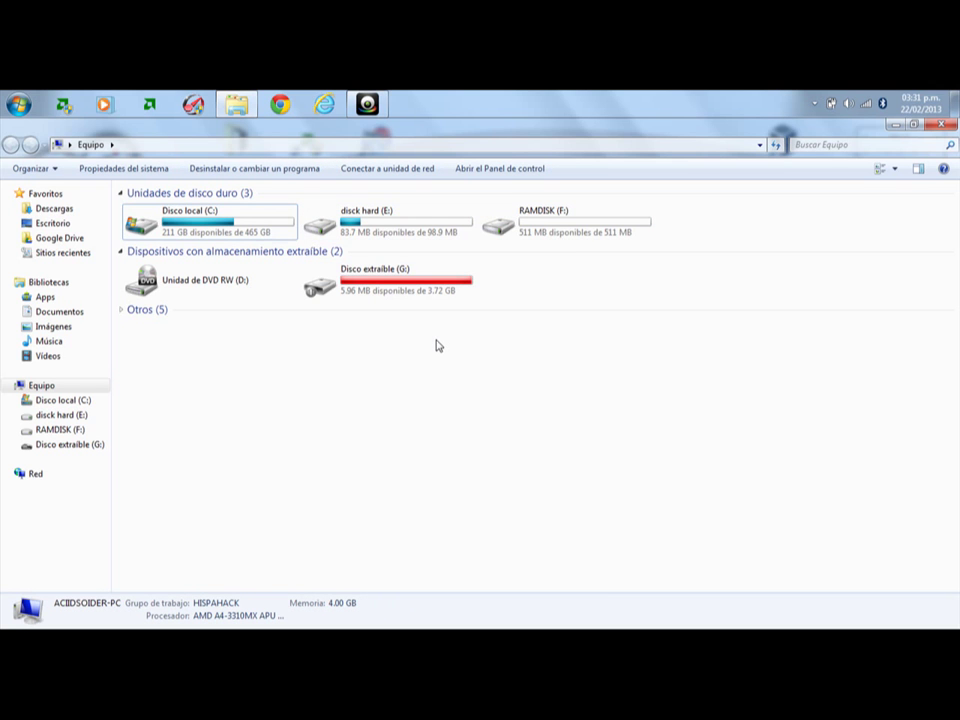
pyautogui.click(290, 234)
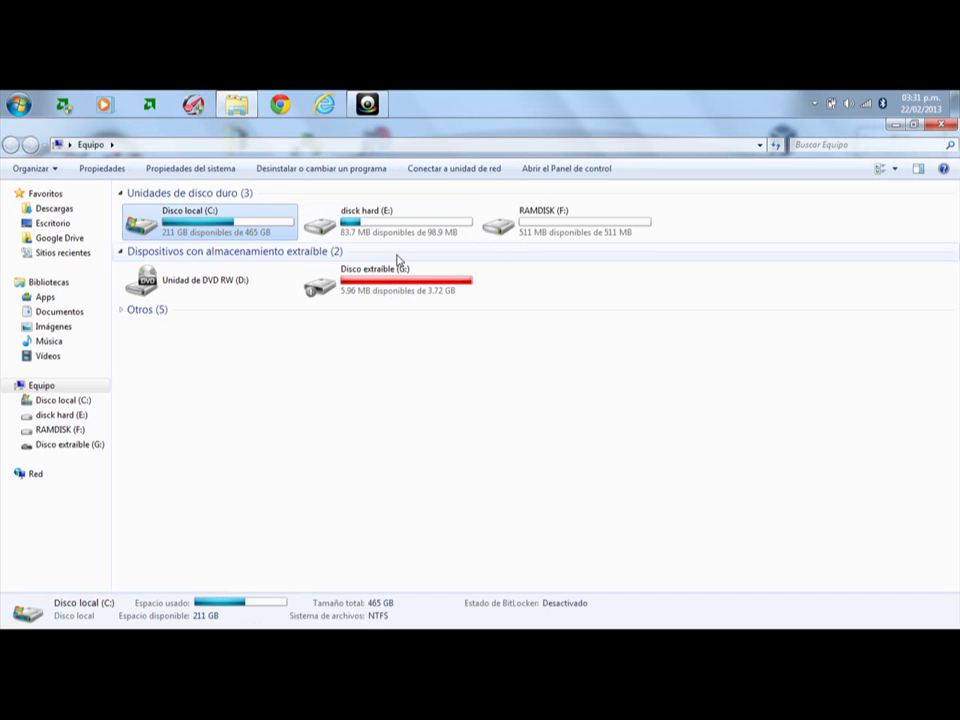
pyautogui.click(377, 292)
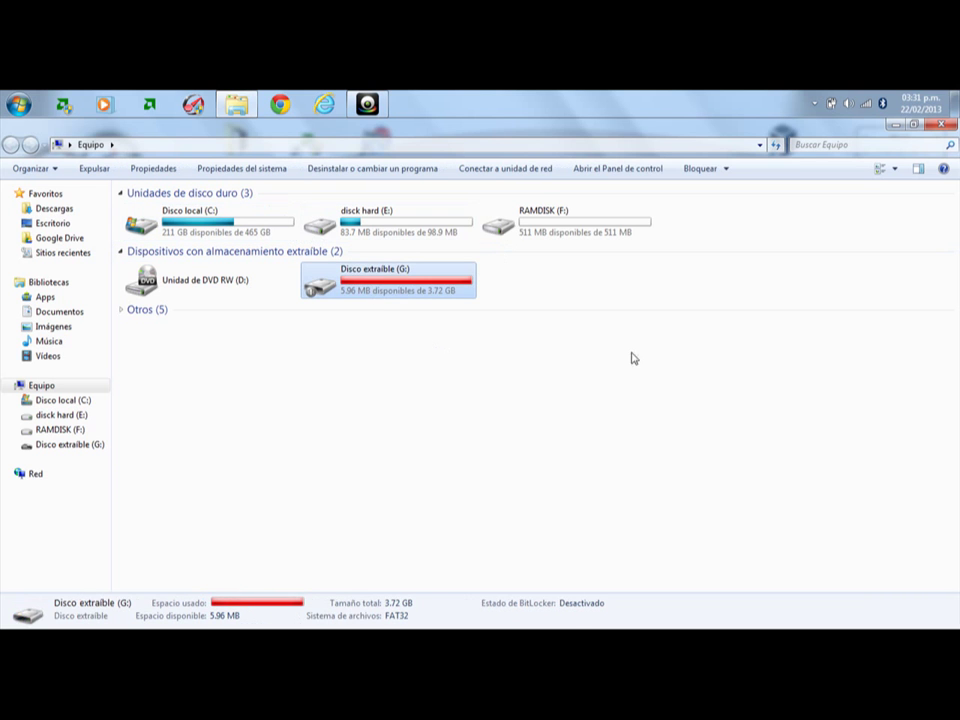
pyautogui.click(593, 385)
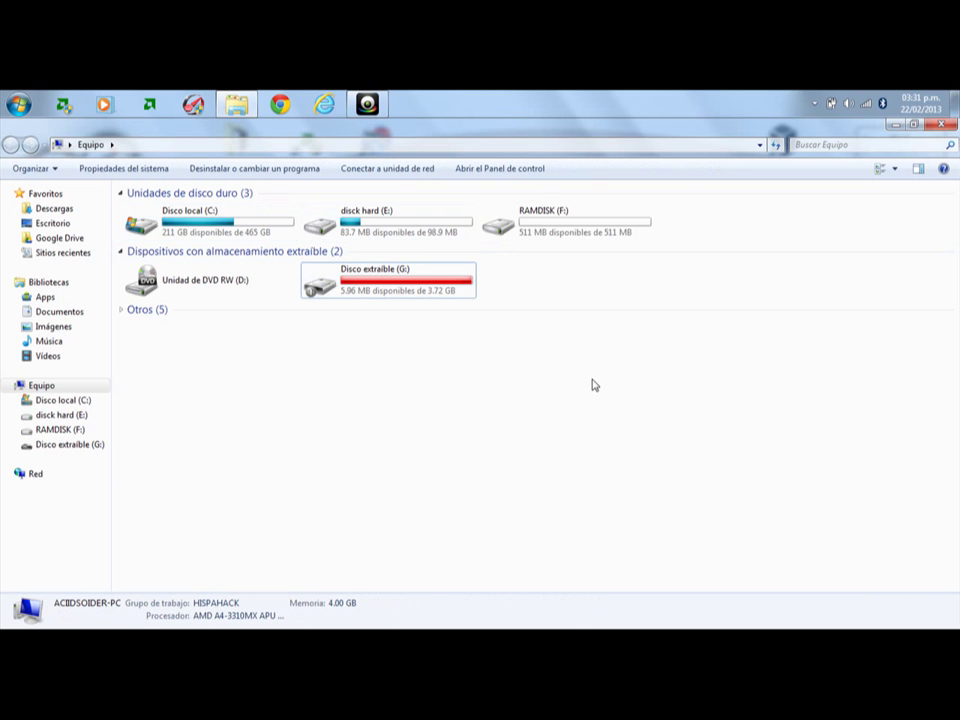
pyautogui.click(951, 127)
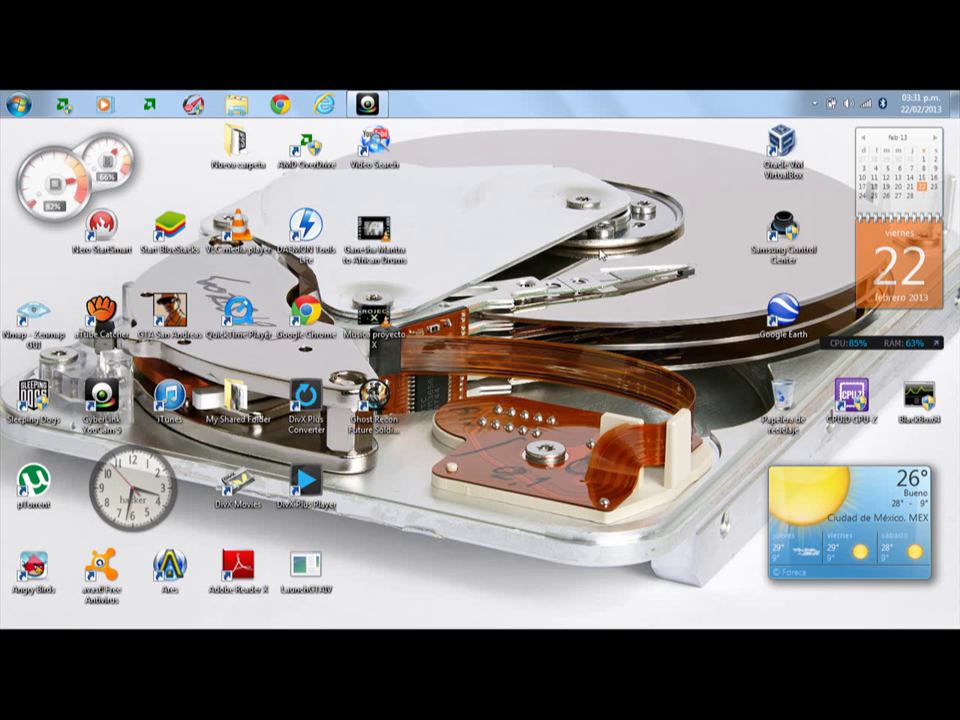
# Step: Open Administrador de dispositivos from the Panel de control and minimize the Panel de control window behind it
pyautogui.press('super')
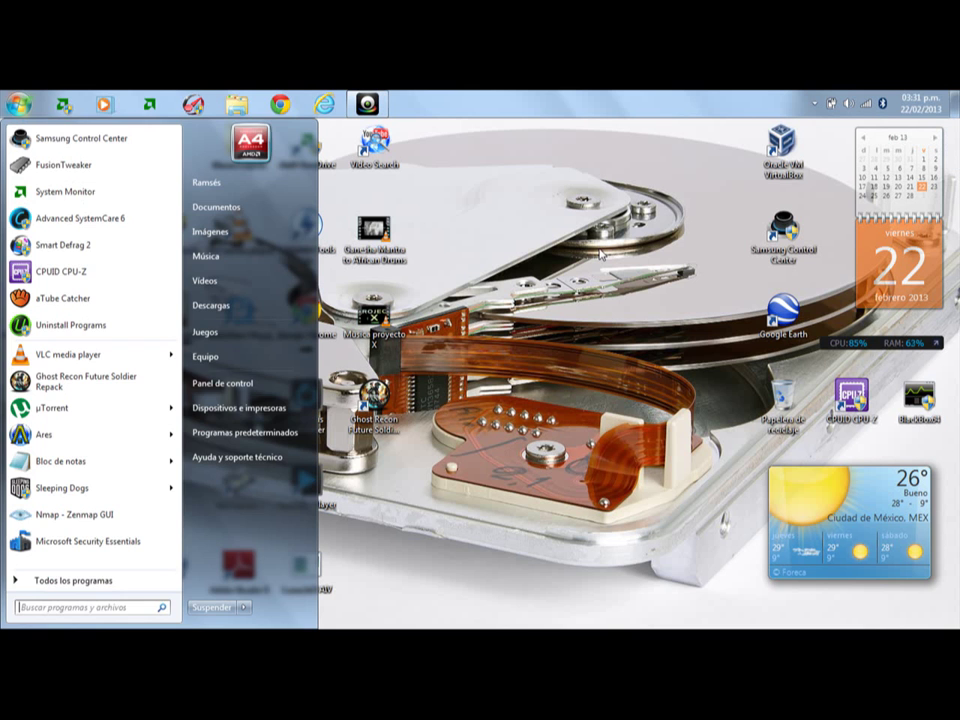
pyautogui.click(257, 384)
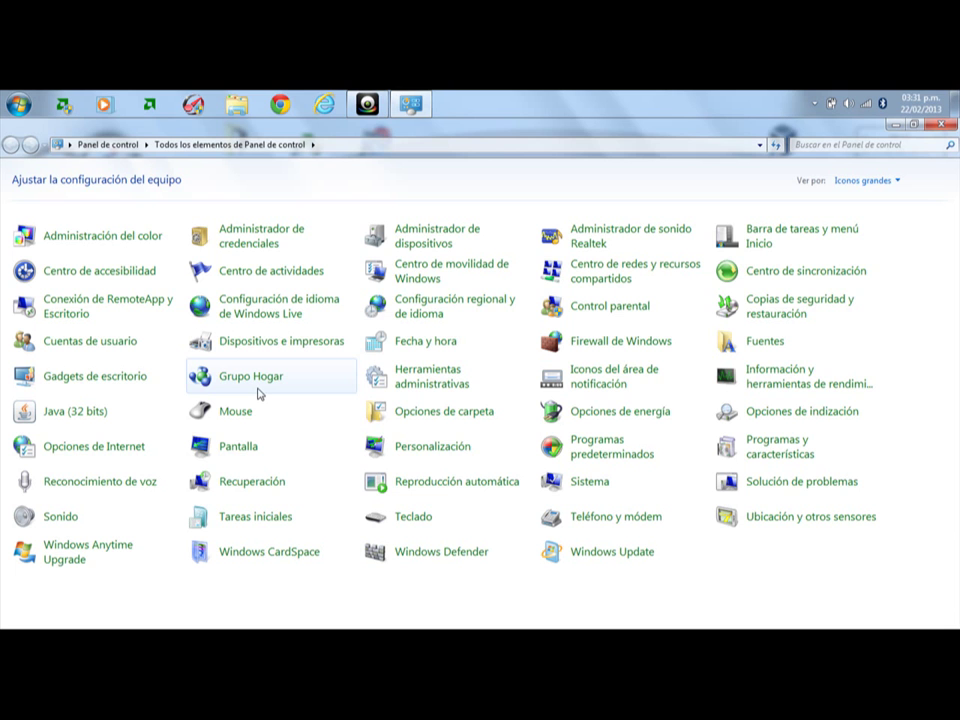
pyautogui.click(422, 244)
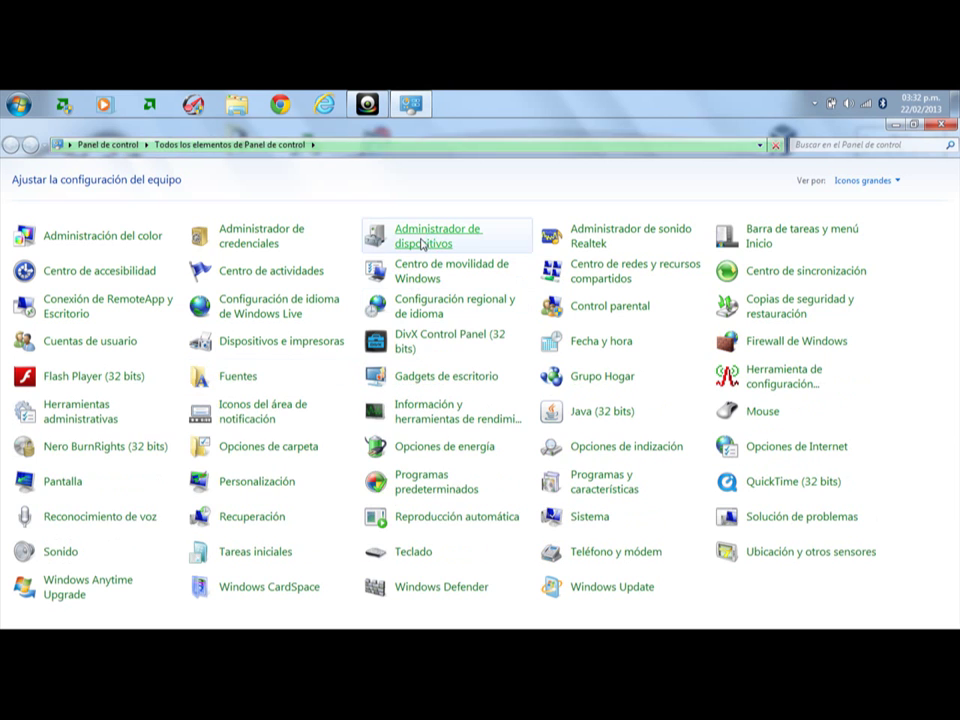
pyautogui.click(422, 243)
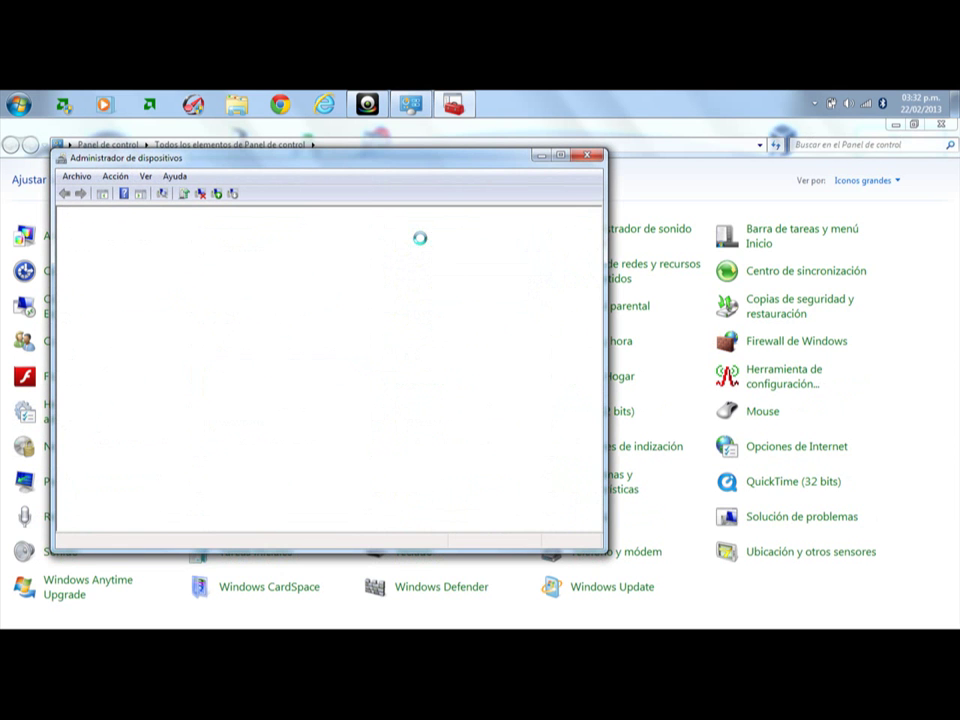
pyautogui.click(896, 126)
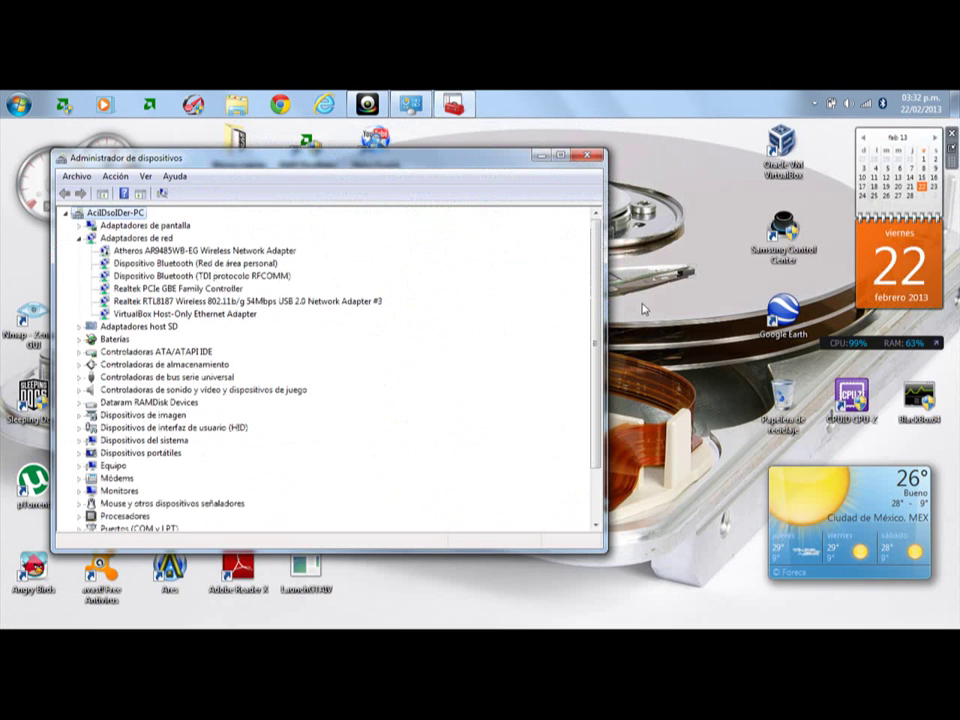
# Step: Collapse Adaptadores de red, expand Unidades de disco in the maximized device list, and select the SAMSUNG HN-M500MBB SATA disk
pyautogui.click(79, 240)
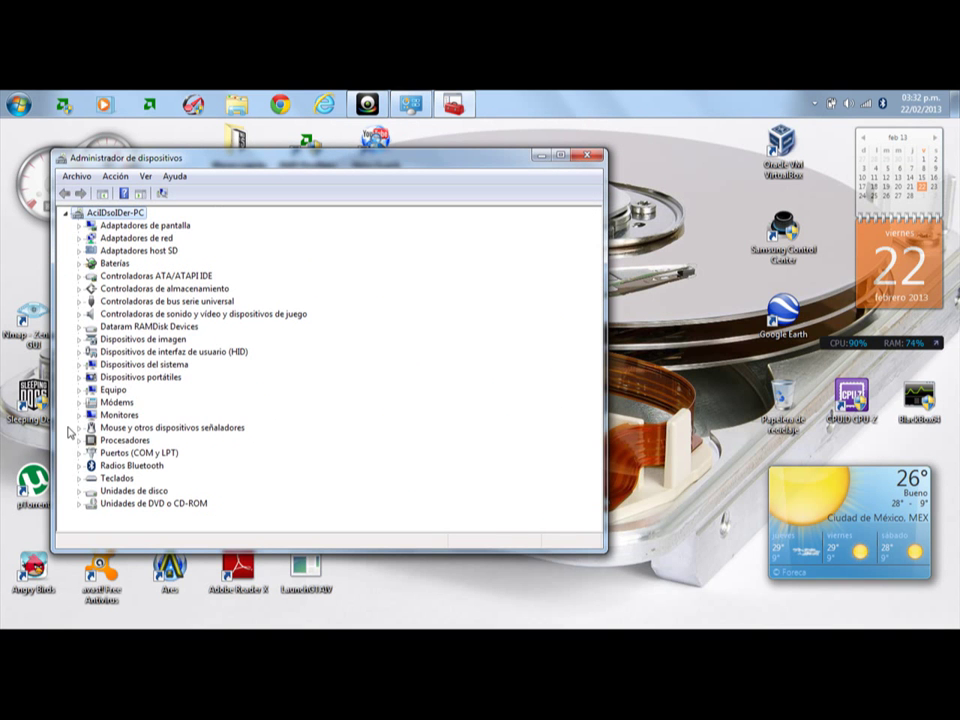
pyautogui.click(80, 492)
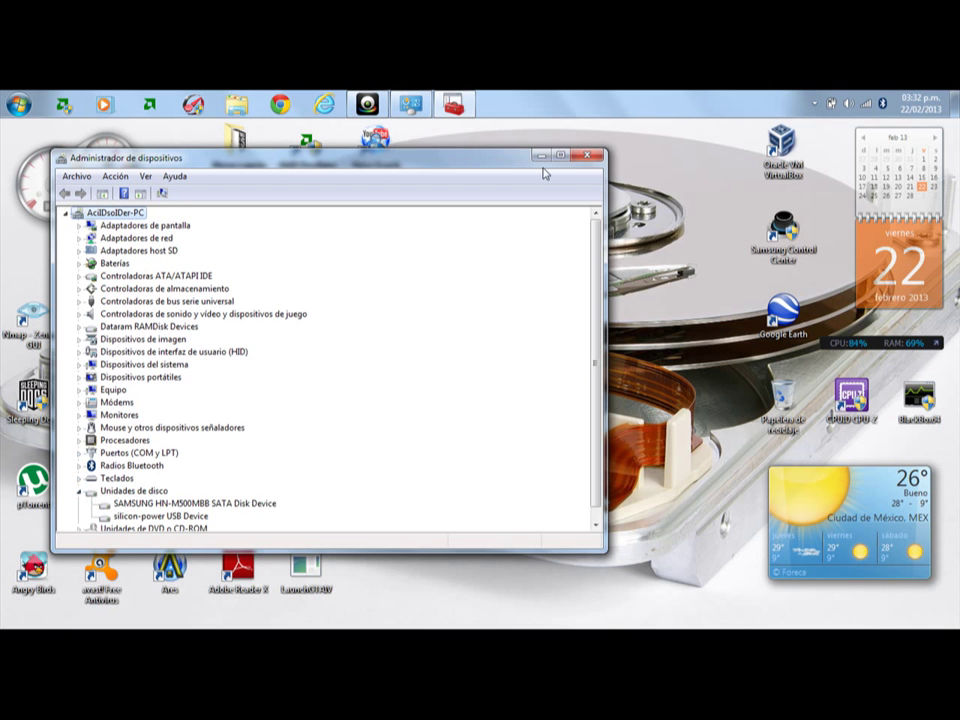
pyautogui.moveTo(557, 159); pyautogui.dragTo(638, 155)
pyautogui.click(638, 155)
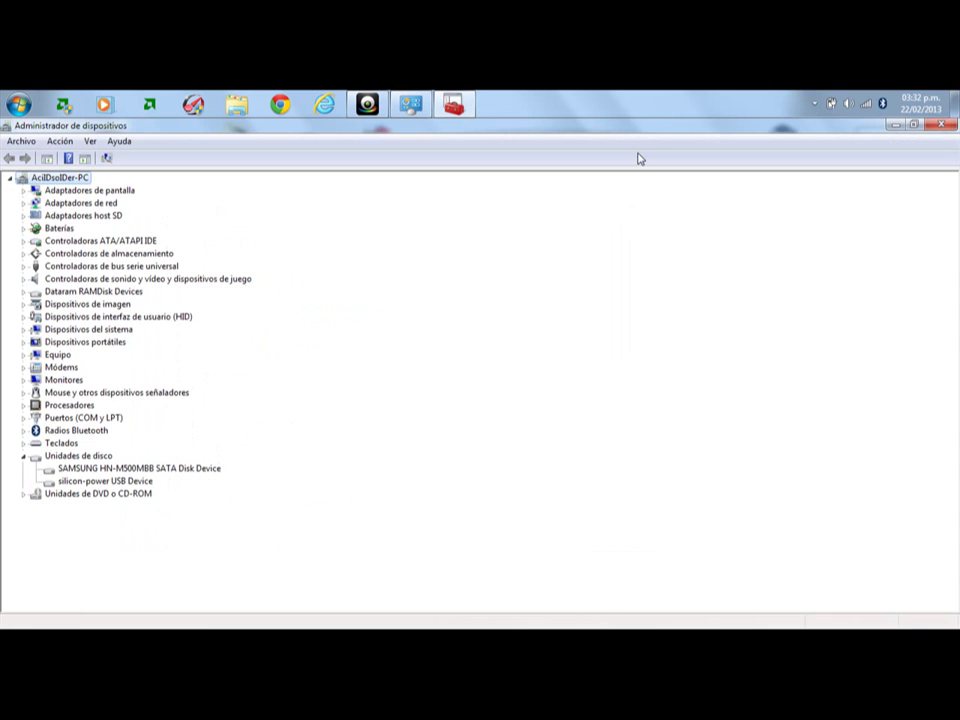
pyautogui.click(185, 470)
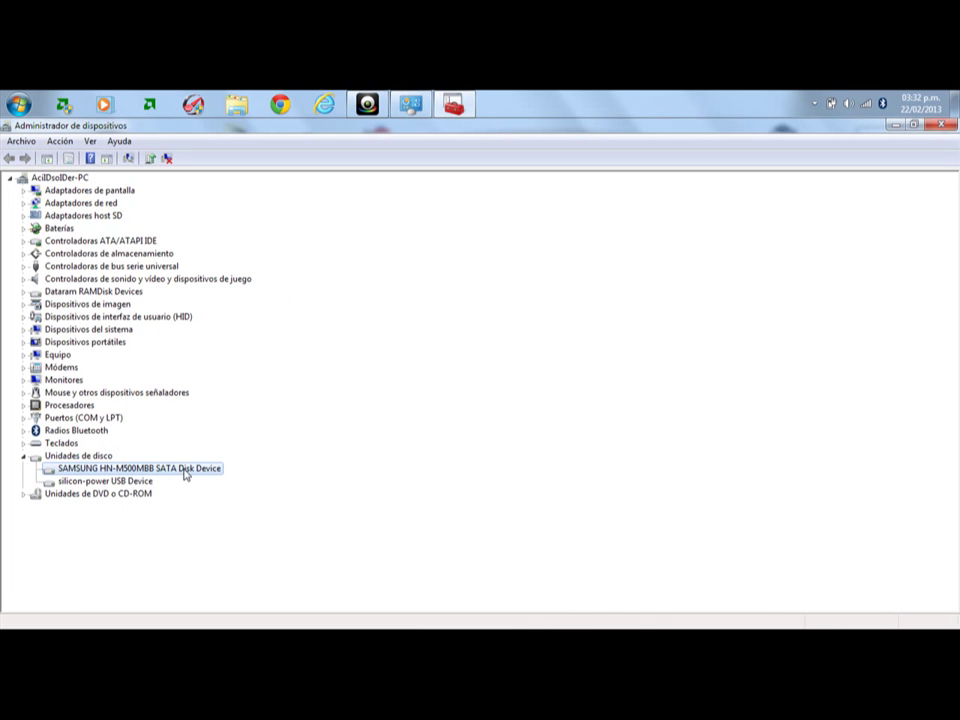
# Step: Set the removal policy of the silicon-power USB Device to Mejor rendimiento and accept its properties
pyautogui.click(128, 484)
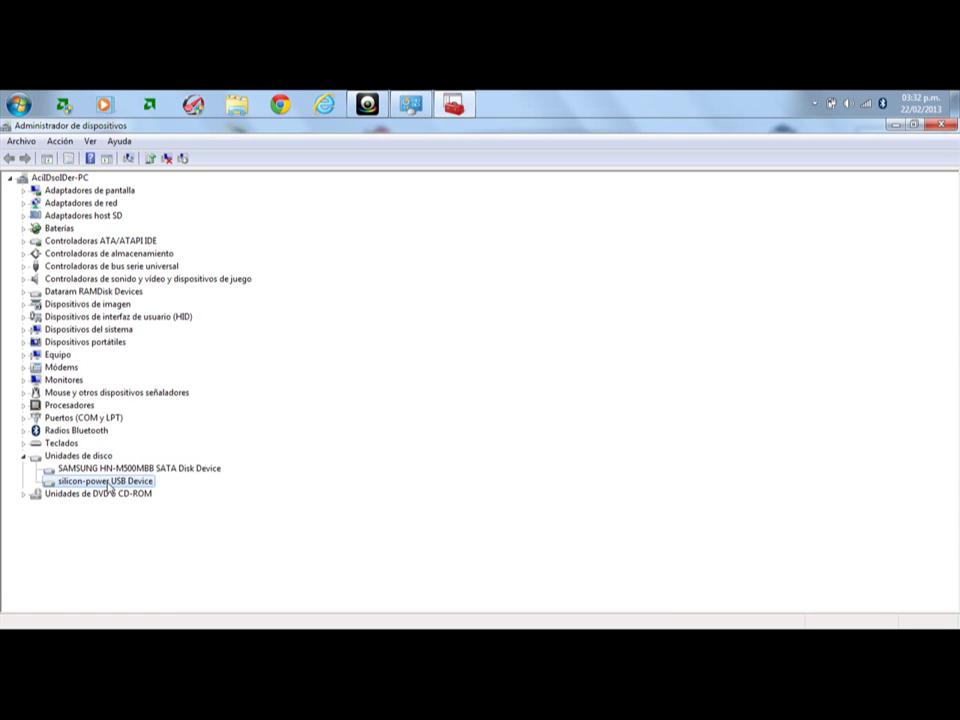
pyautogui.rightClick(109, 487)
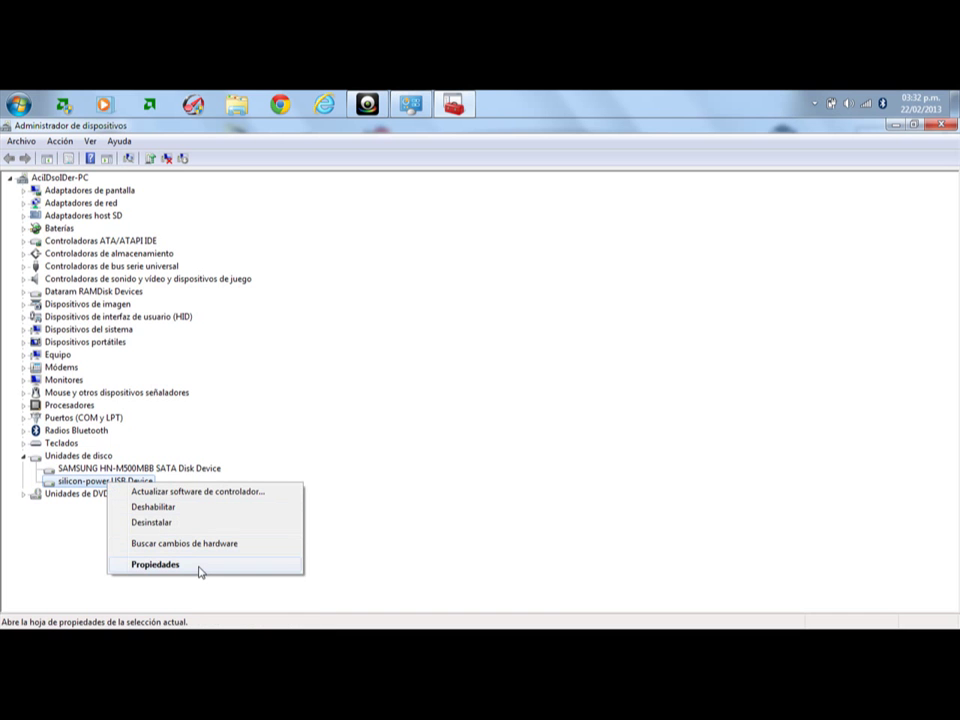
pyautogui.click(156, 565)
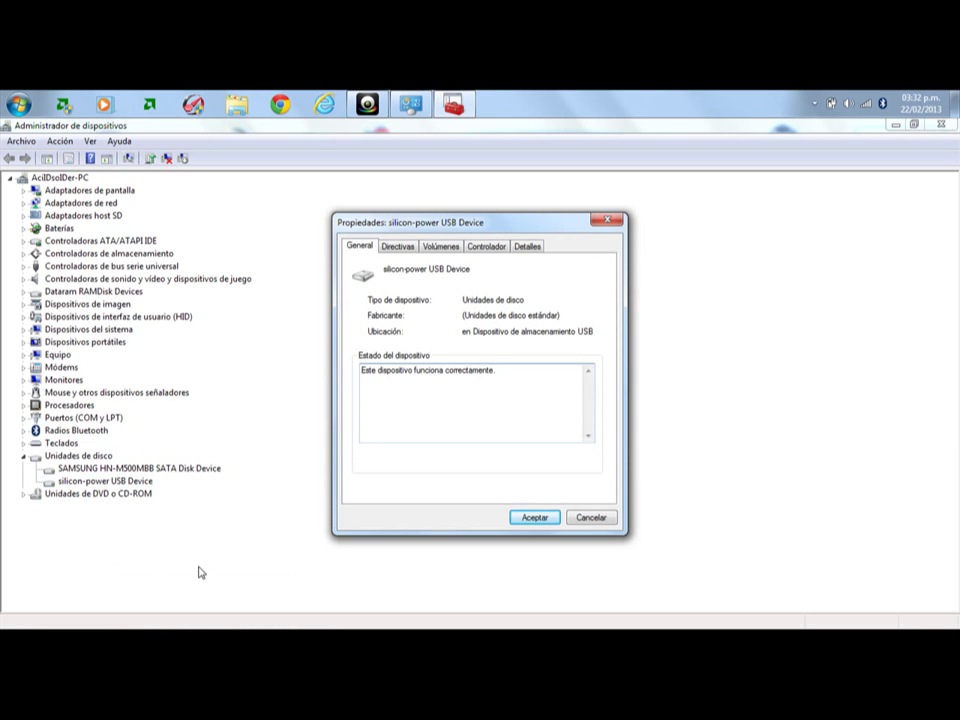
pyautogui.click(400, 247)
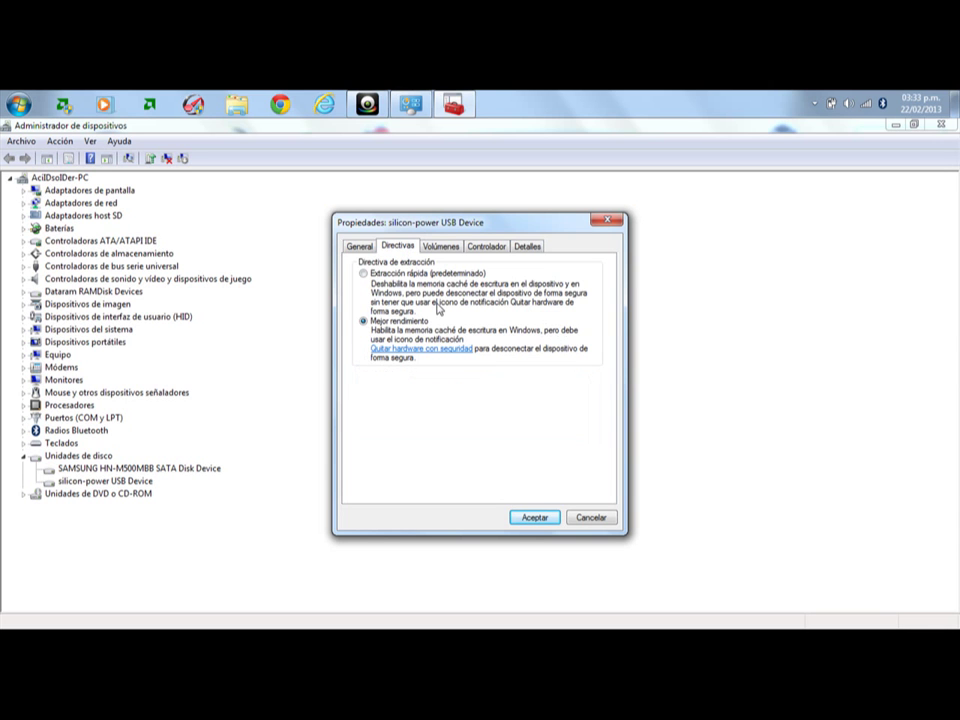
pyautogui.click(378, 274)
pyautogui.click(364, 323)
pyautogui.click(536, 518)
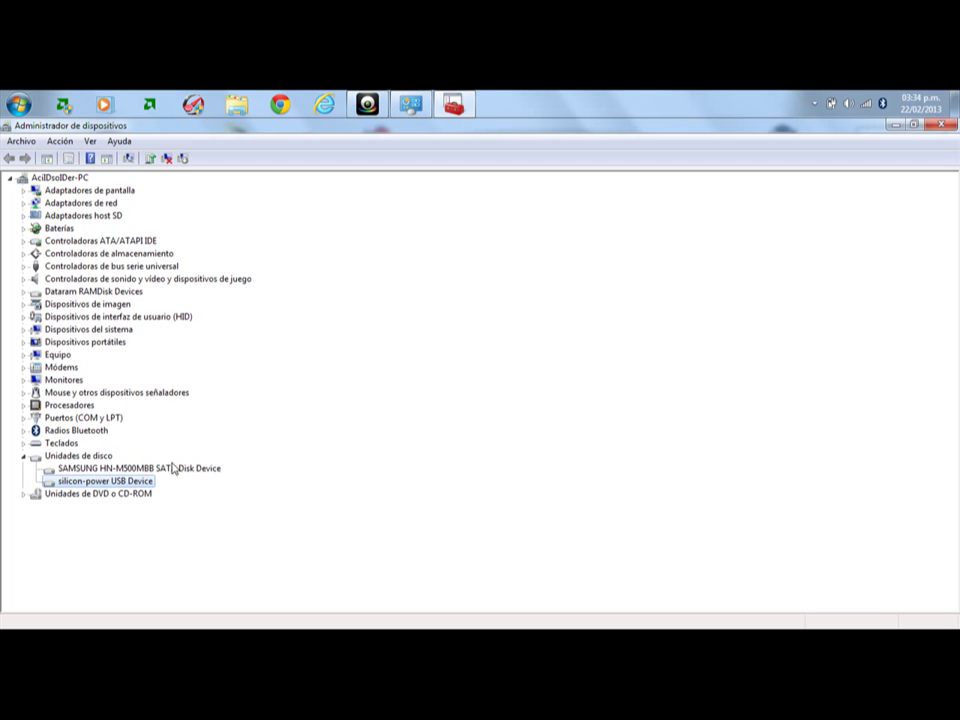
# Step: Enable write caching on the SAMSUNG HN-M500MBB SATA Disk Device in its Directivas properties and accept them
pyautogui.click(172, 467)
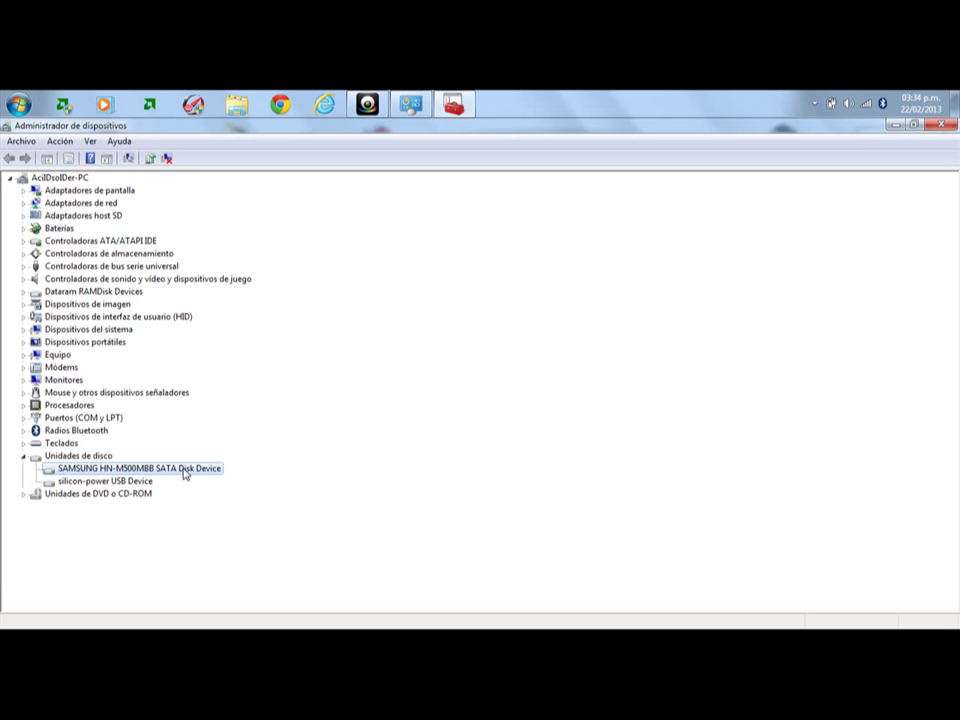
pyautogui.rightClick(184, 474)
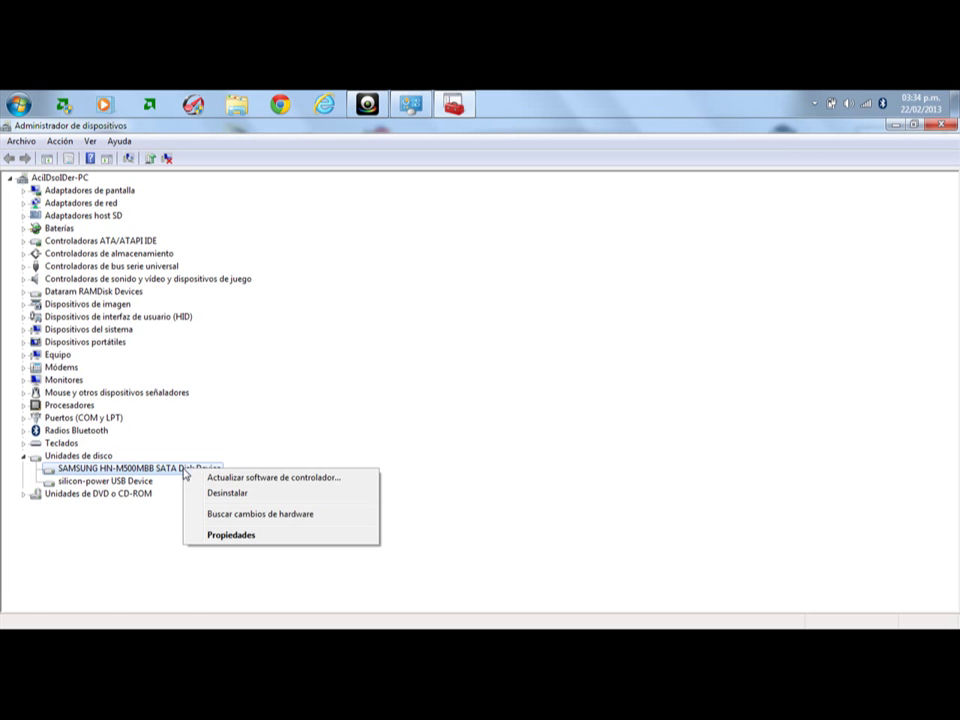
pyautogui.click(265, 538)
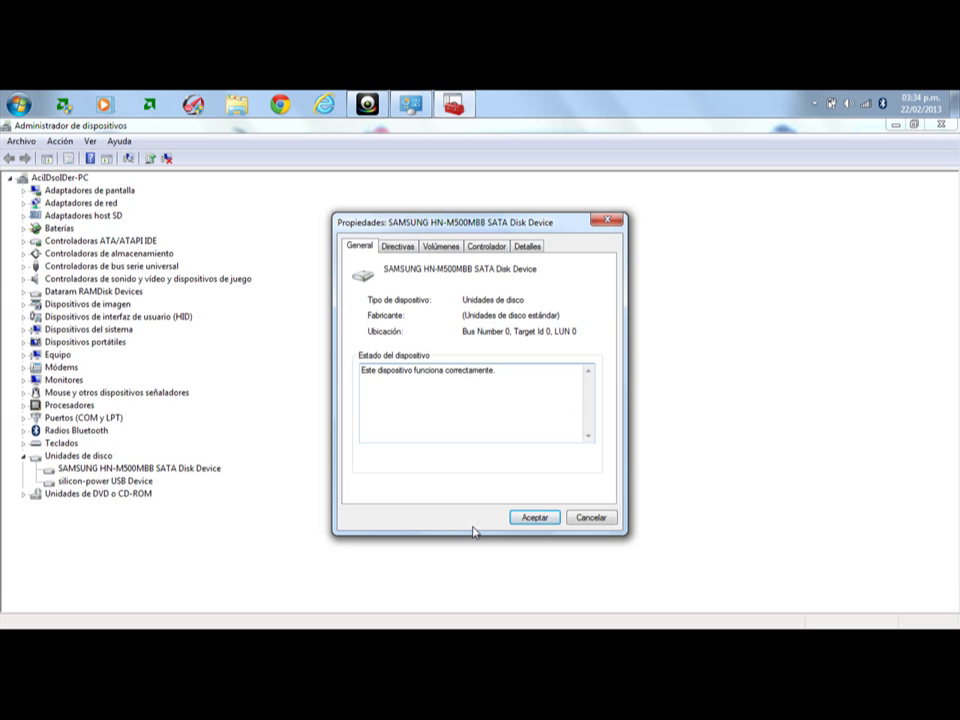
pyautogui.click(398, 249)
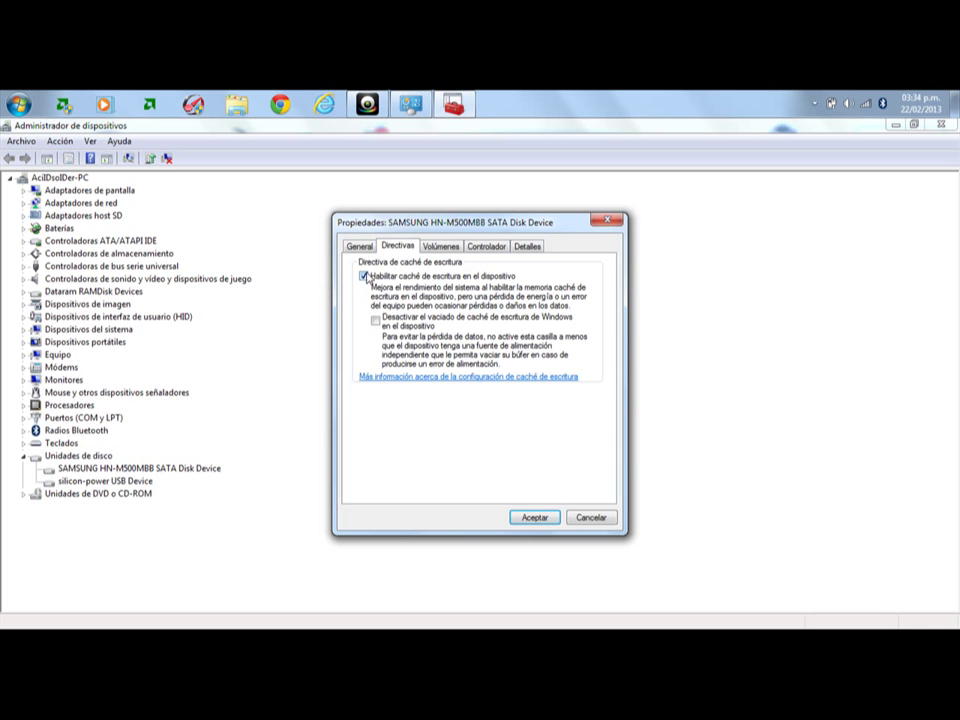
pyautogui.click(364, 277)
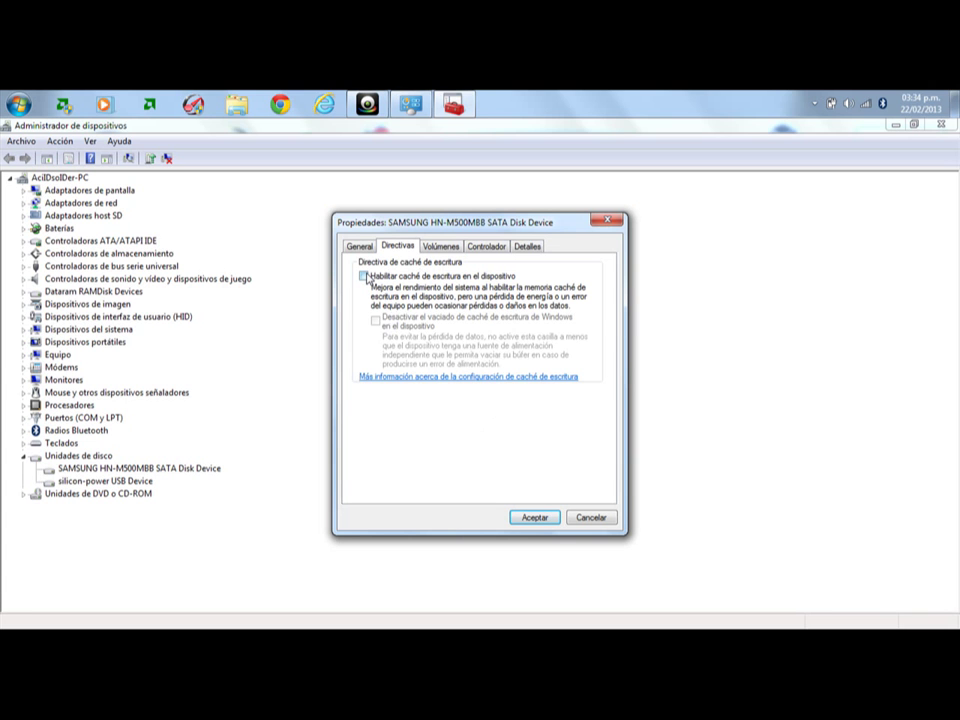
pyautogui.click(364, 276)
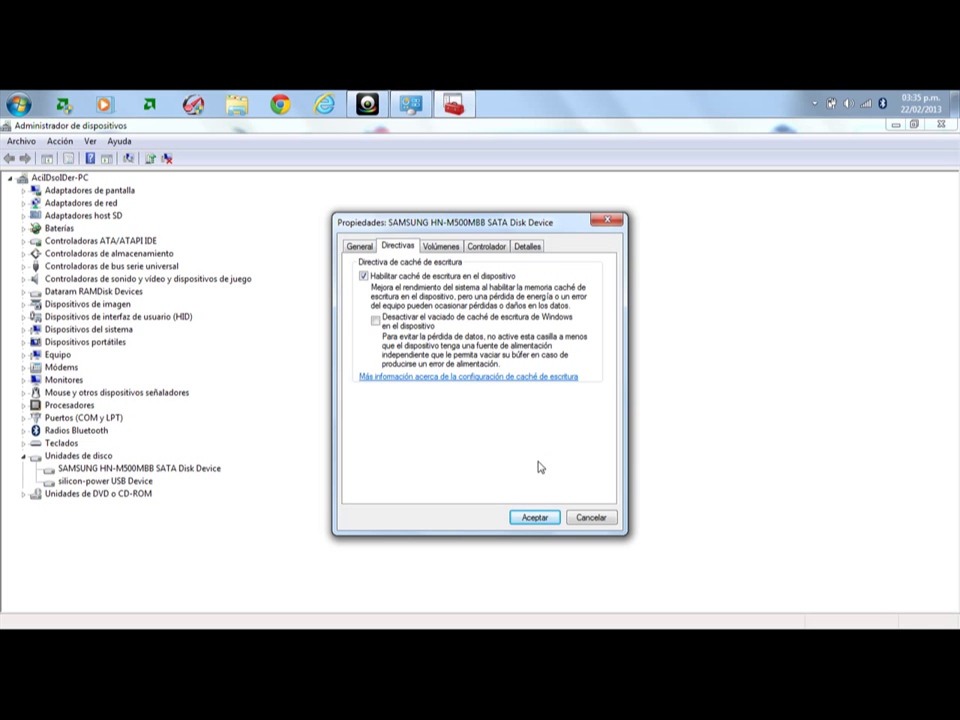
pyautogui.click(546, 519)
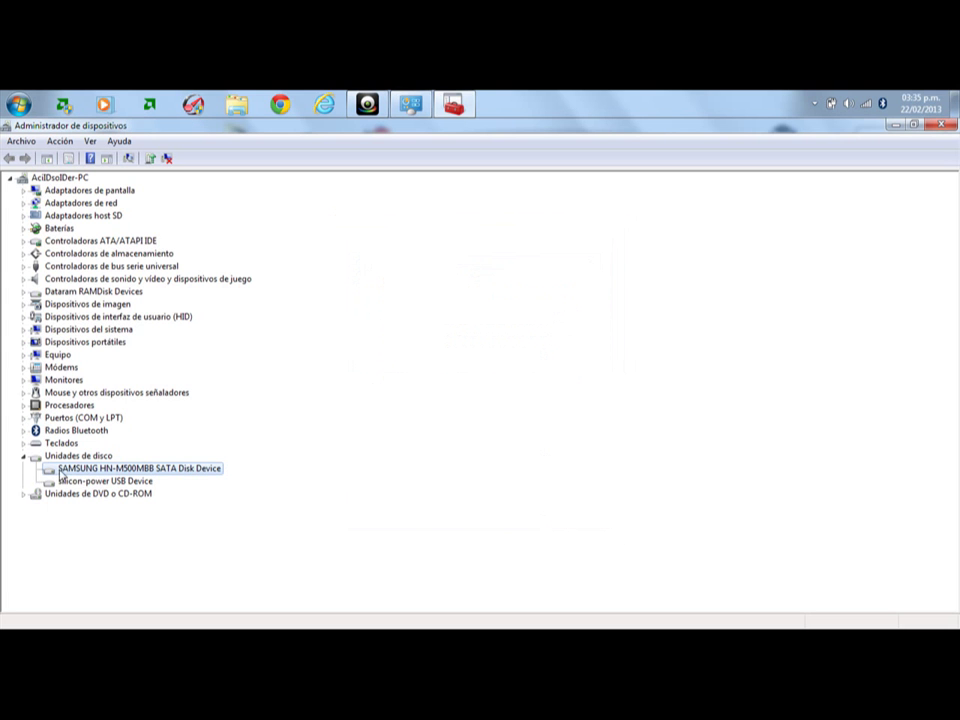
# Step: Collapse Unidades de disco, close Administrador de dispositivos and bring back the Panel de control window
pyautogui.click(23, 457)
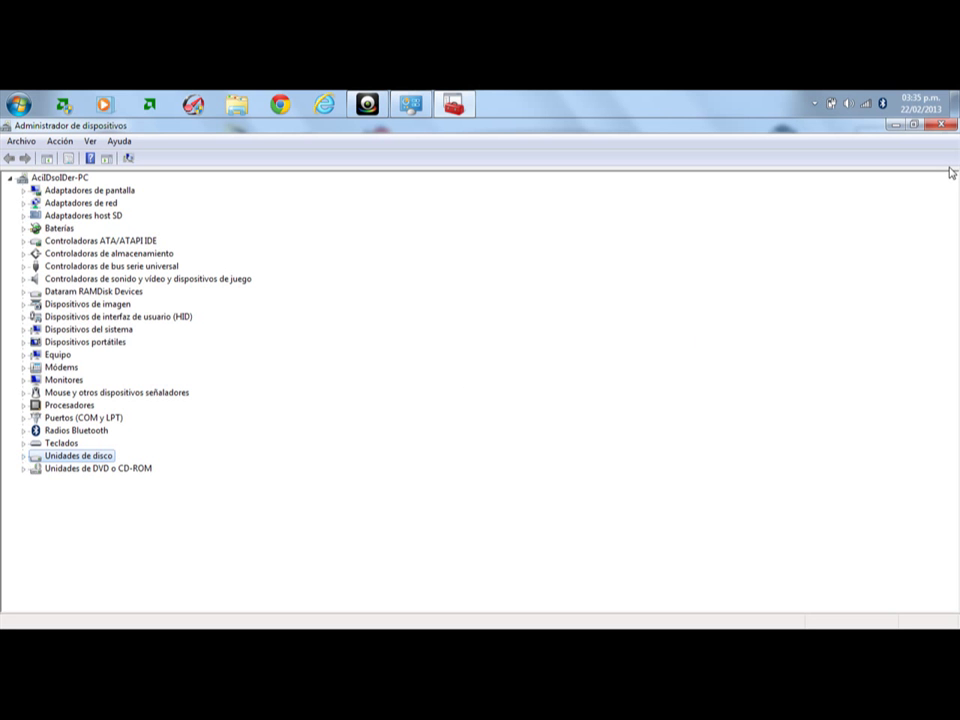
pyautogui.click(939, 125)
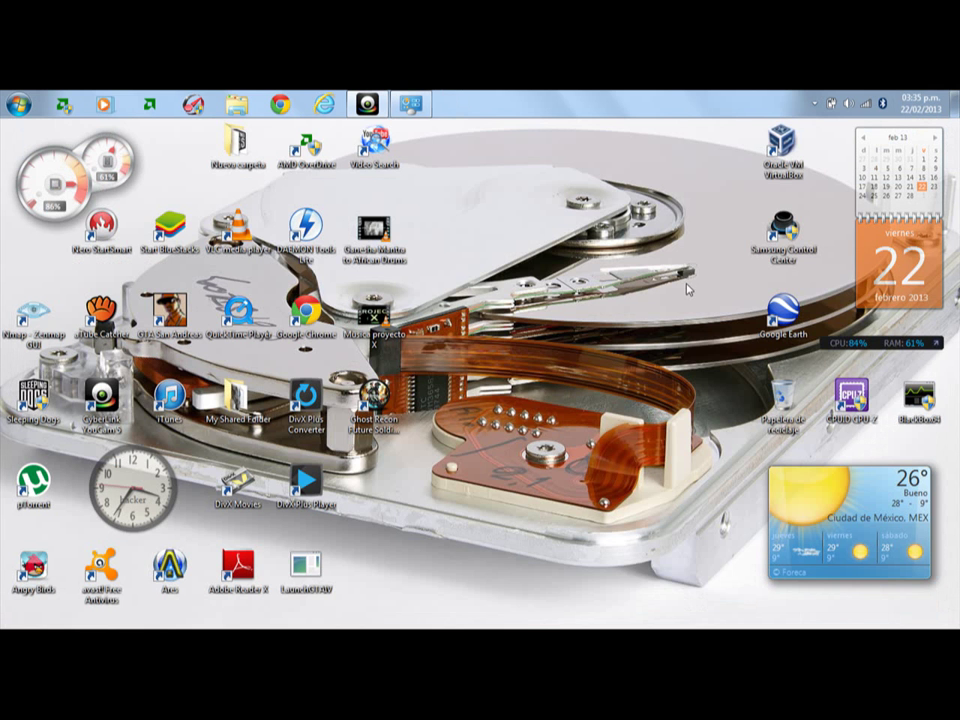
pyautogui.click(420, 105)
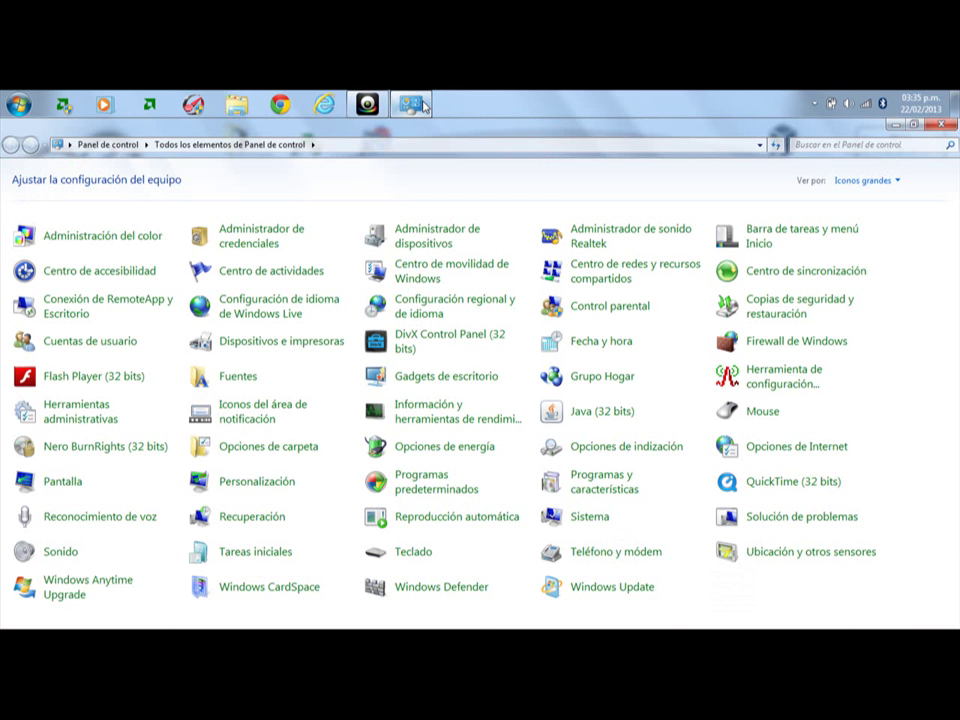
# Step: Open Administrador de dispositivos from a fresh Panel de control window and close both windows
pyautogui.click(943, 125)
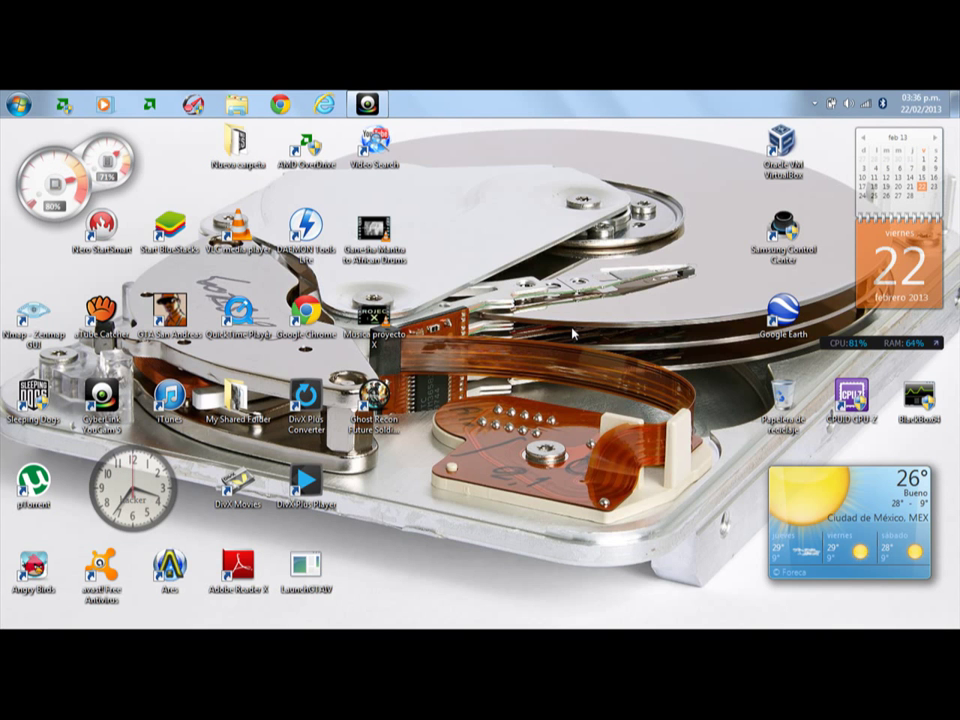
pyautogui.click(6, 100)
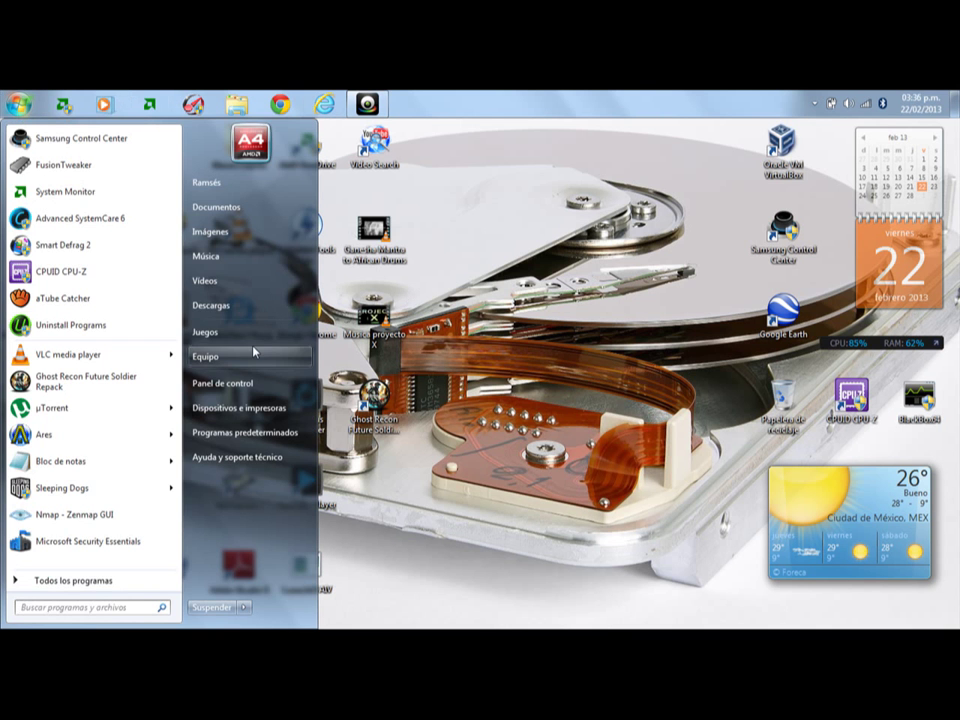
pyautogui.click(230, 384)
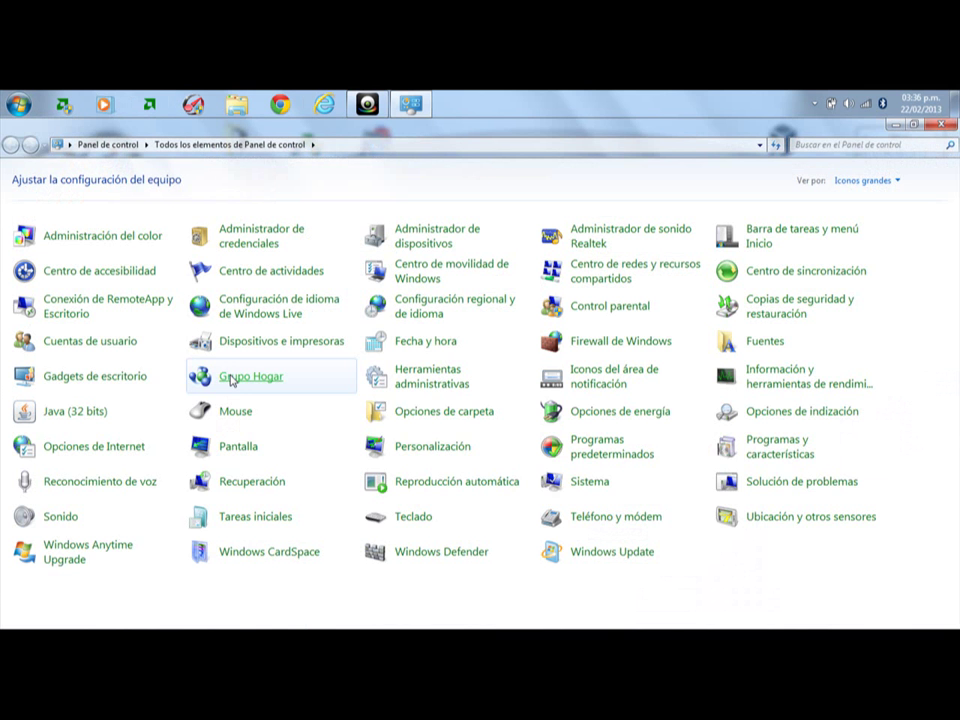
pyautogui.click(430, 244)
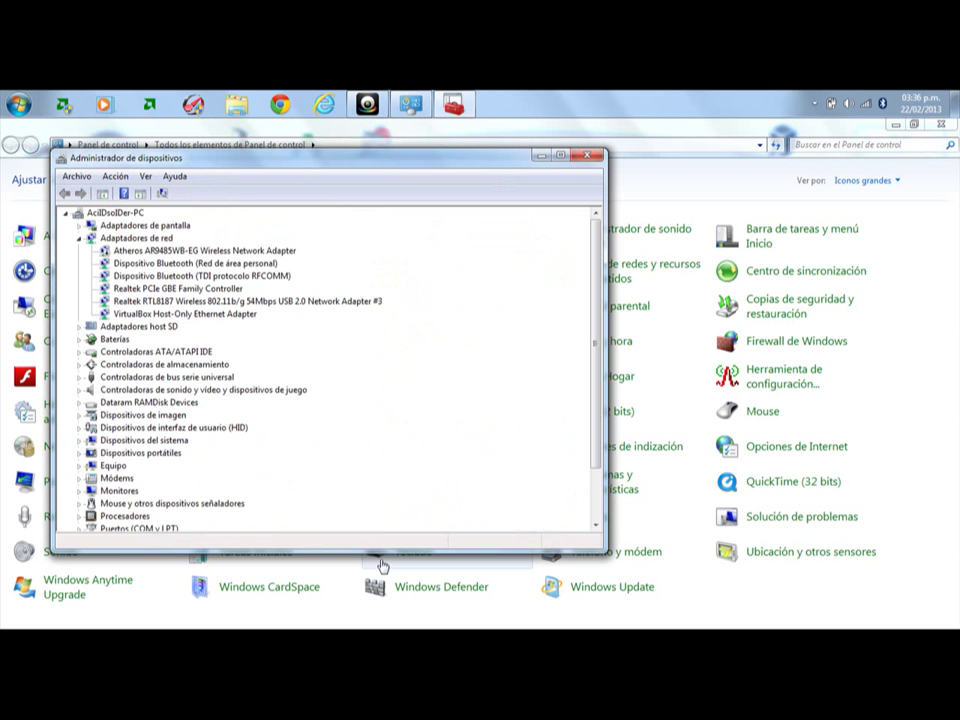
pyautogui.click(589, 154)
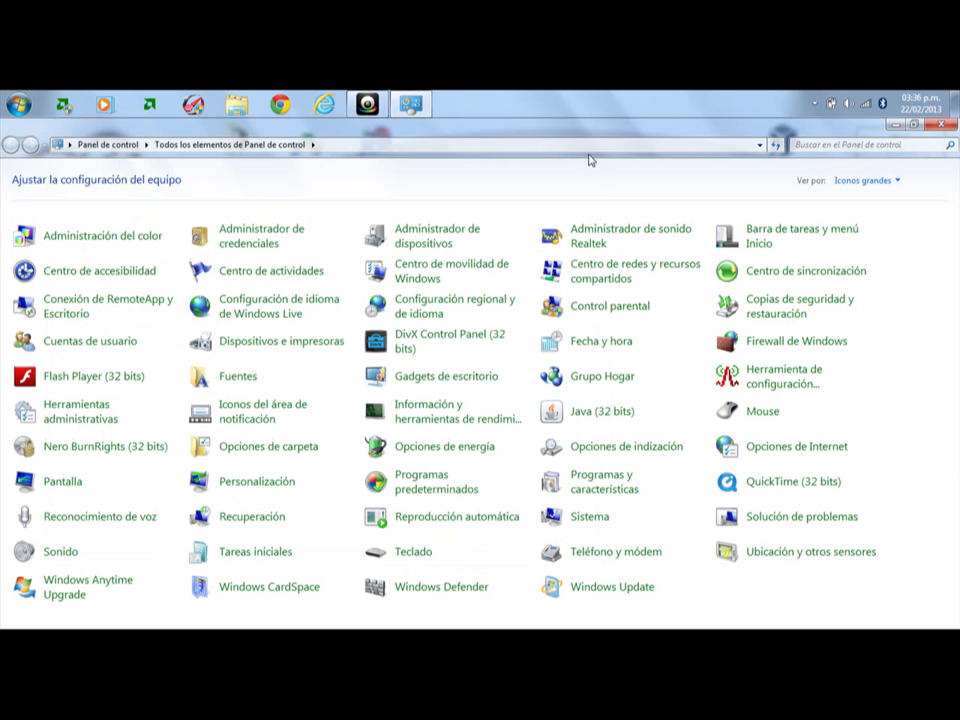
pyautogui.click(944, 126)
# Step: Search the installed programs for "admin" and open Administración de equipos
pyautogui.click(12, 100)
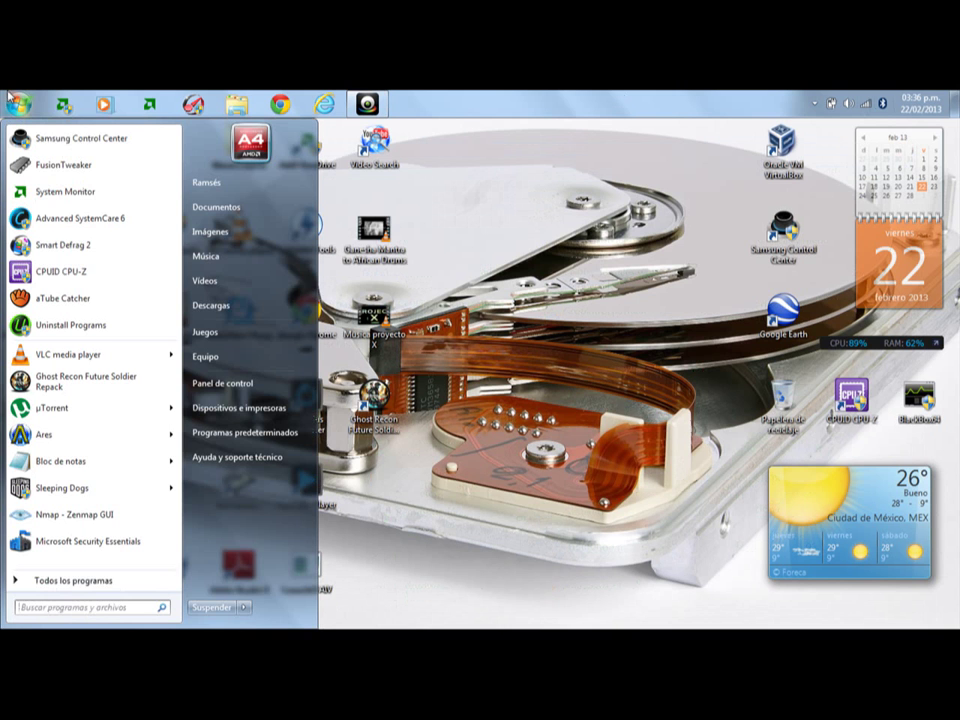
pyautogui.write('administad')
pyautogui.write('or')
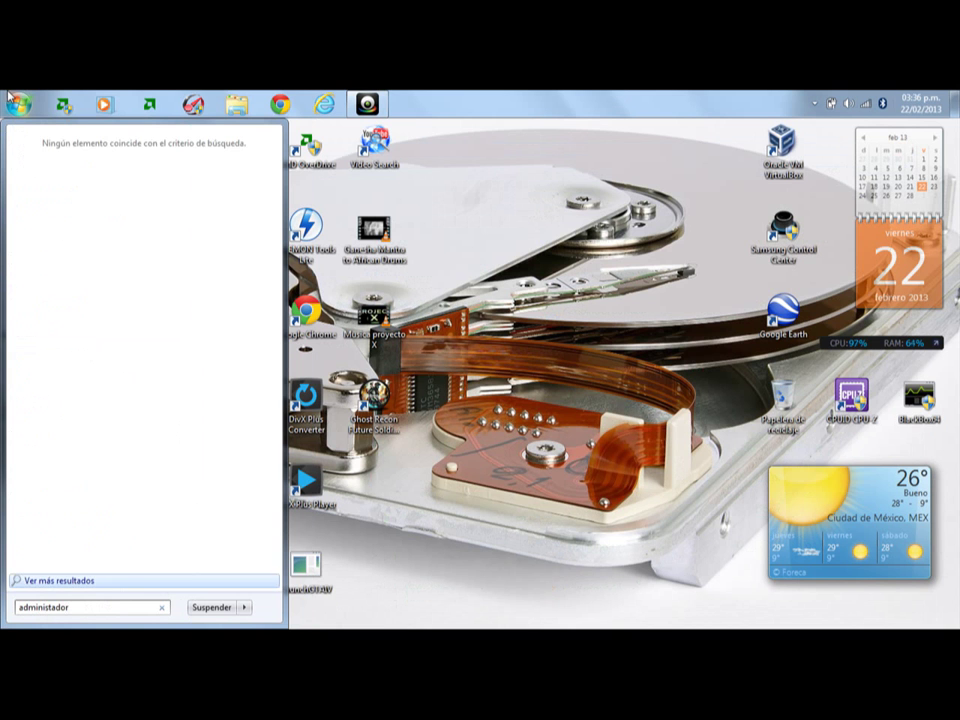
pyautogui.press('BackSpace')
pyautogui.press('BackSpace')
pyautogui.press('BackSpace')
pyautogui.press('BackSpace')
pyautogui.press('BackSpace')
pyautogui.press('BackSpace')
pyautogui.press('BackSpace')
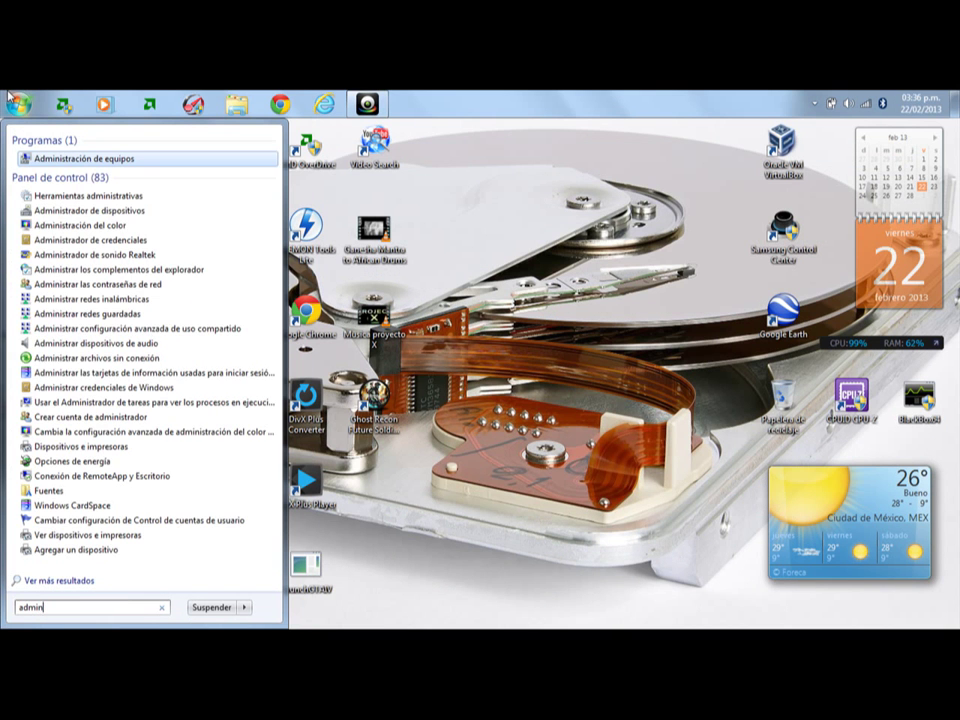
pyautogui.click(8, 96)
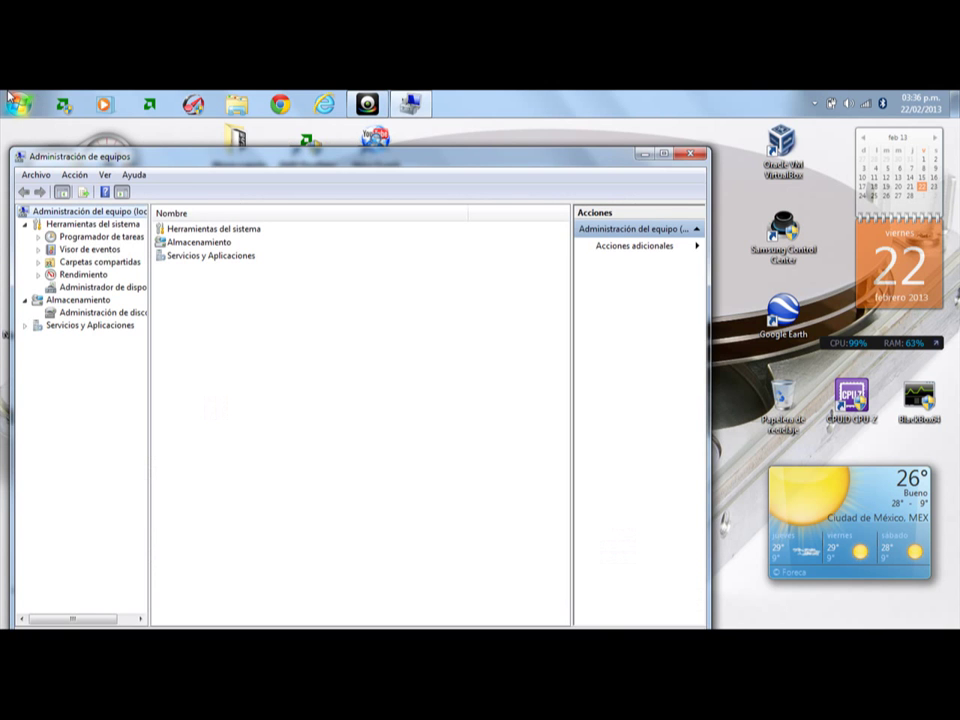
# Step: Move the Administración de equipos window fully into view and show Administrador de dispositivos after a look at Administración de discos
pyautogui.moveTo(186, 172); pyautogui.dragTo(290, 146)
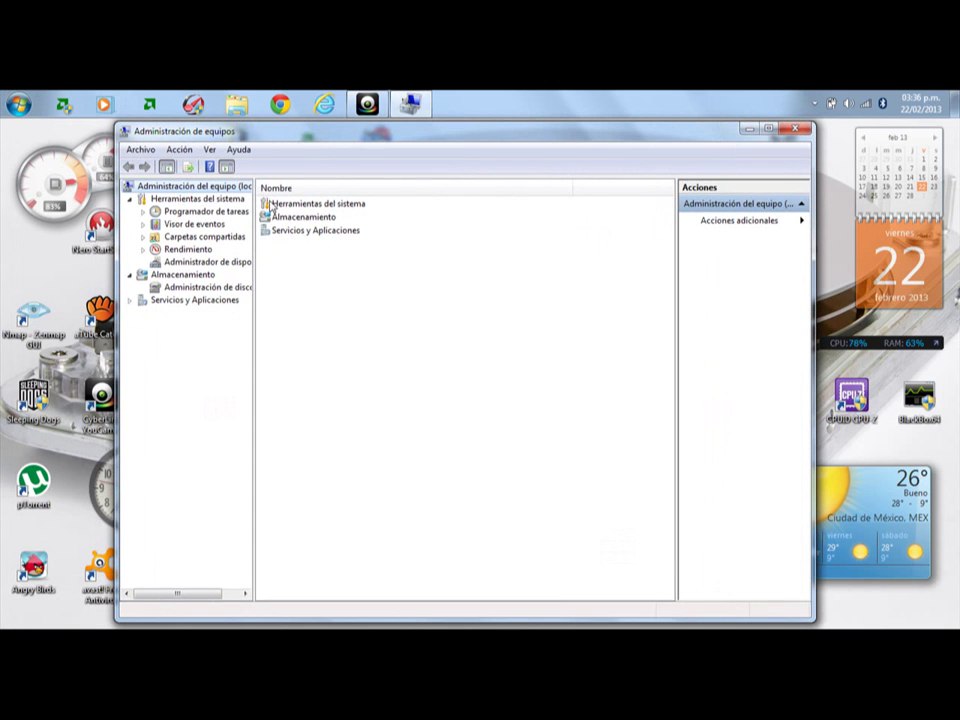
pyautogui.click(196, 293)
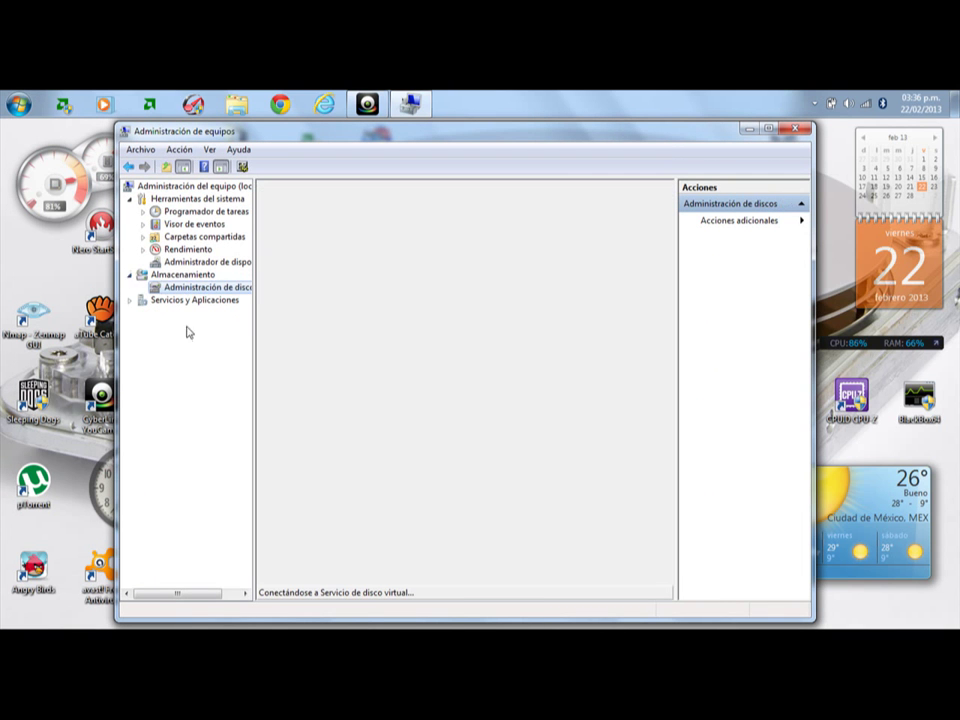
pyautogui.click(229, 263)
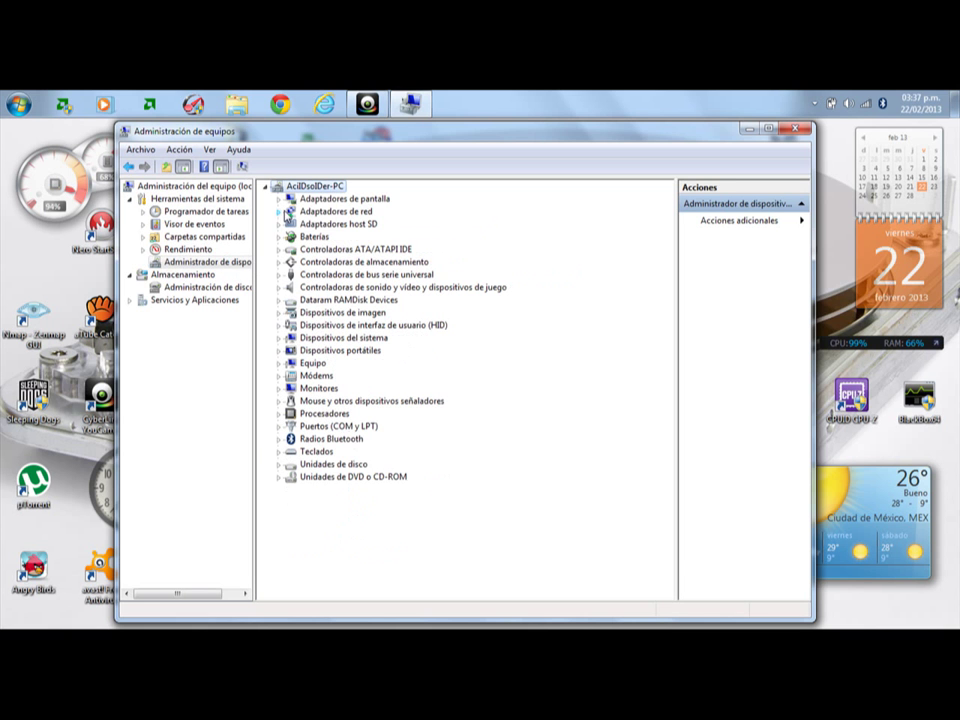
# Step: Expand Unidades de disco, select the SAMSUNG HN-M500MBB SATA and silicon-power USB drives in turn, and collapse the category
pyautogui.click(279, 466)
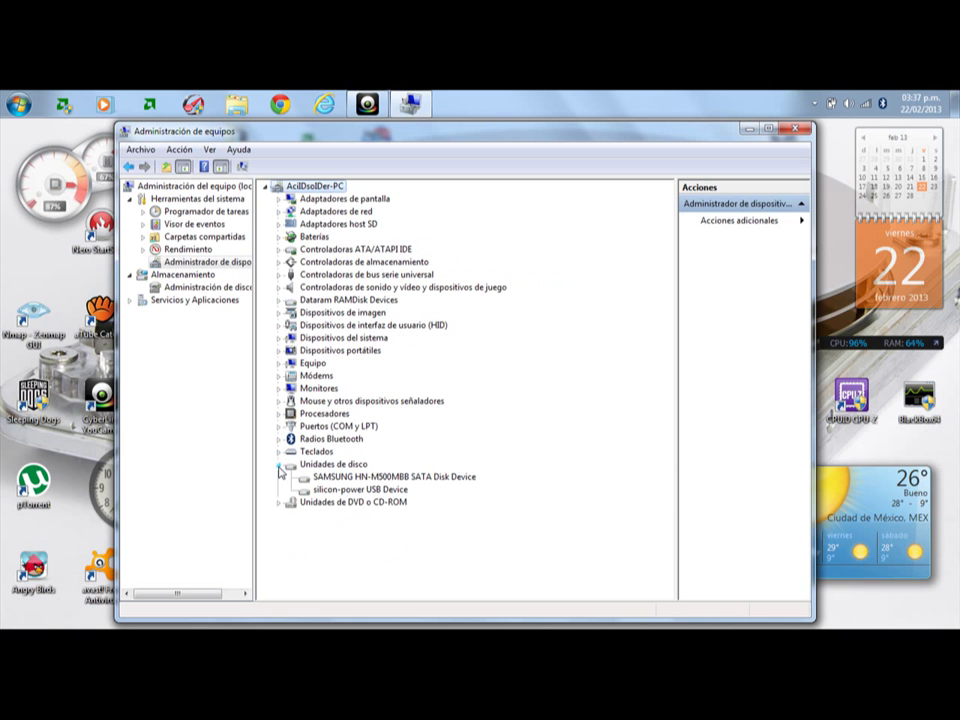
pyautogui.click(330, 477)
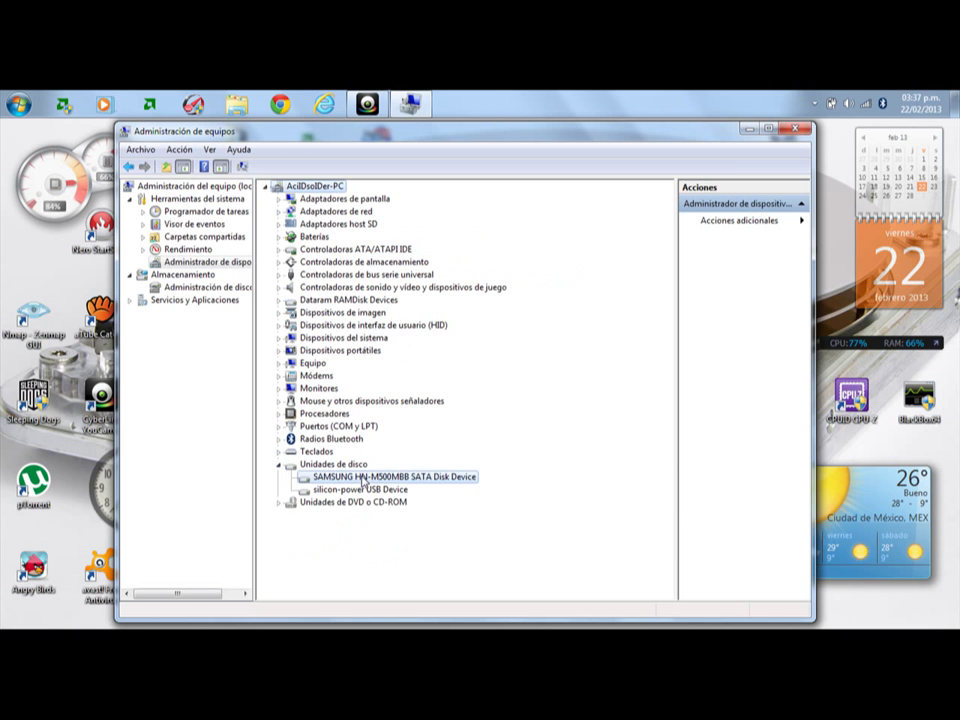
pyautogui.click(342, 490)
pyautogui.click(341, 480)
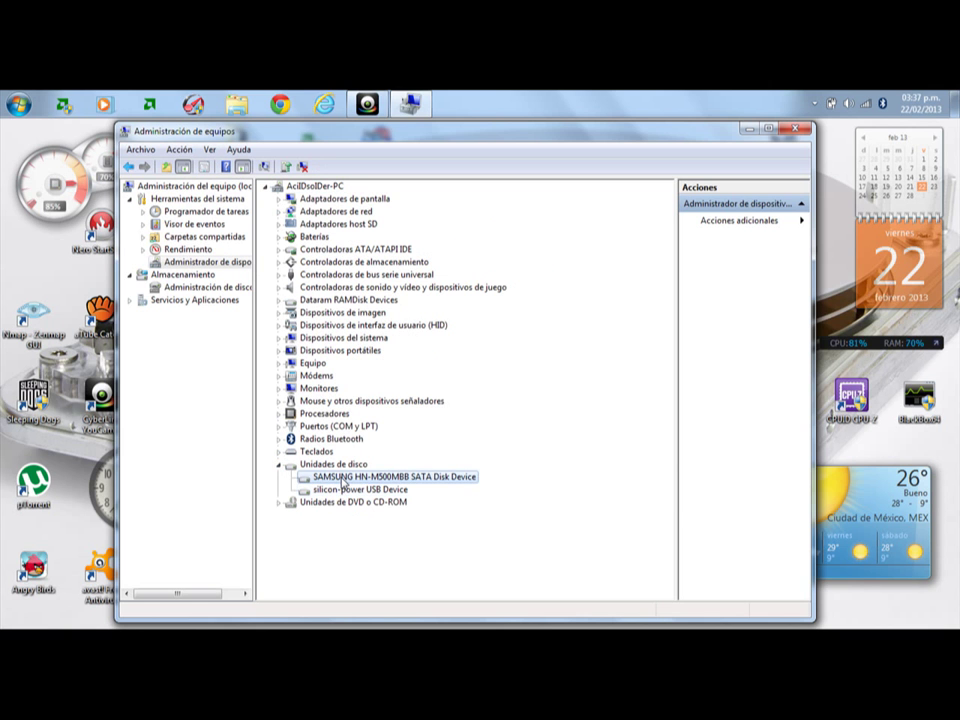
pyautogui.click(345, 490)
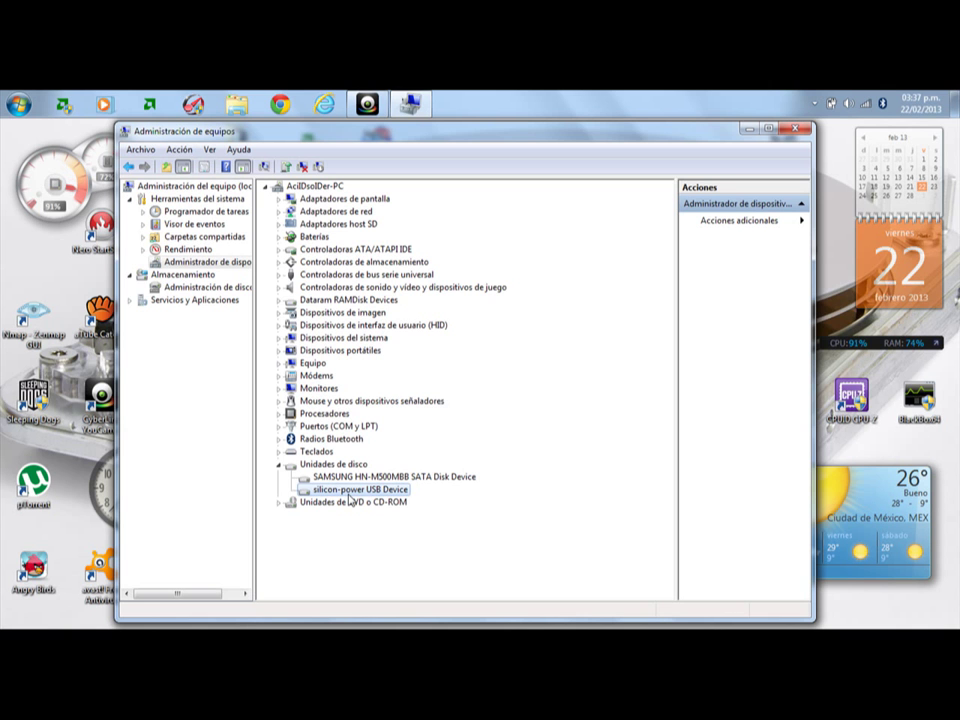
pyautogui.click(279, 466)
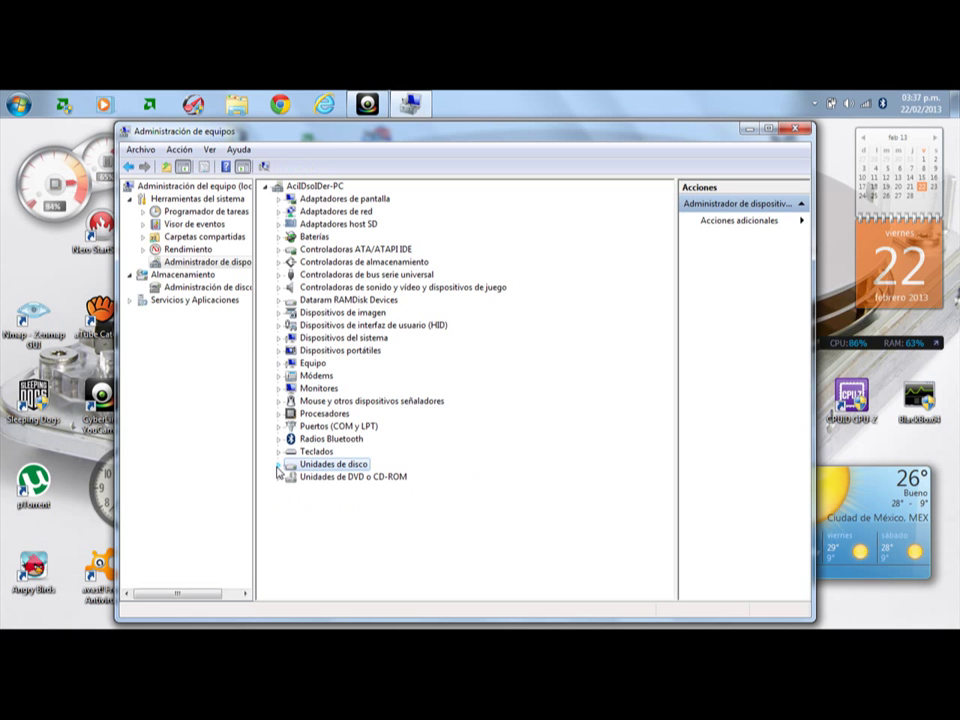
# Step: Review the Directivas settings of the SAMSUNG HN-M500MBB SATA Disk Device, accept its properties and close Administración de equipos
pyautogui.click(279, 466)
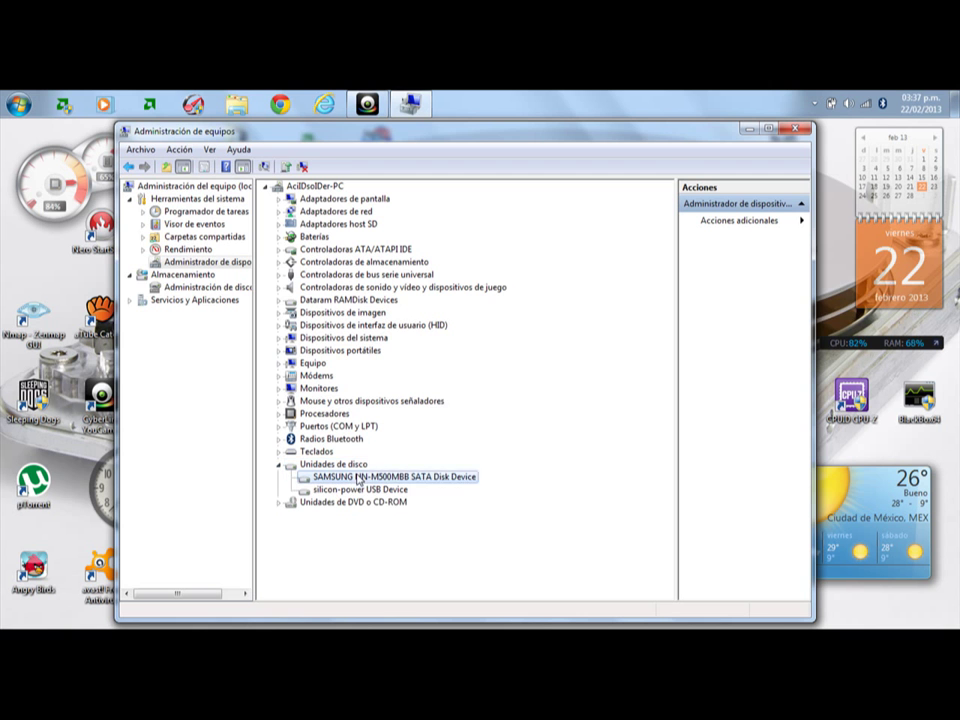
pyautogui.rightClick(355, 478)
pyautogui.click(473, 541)
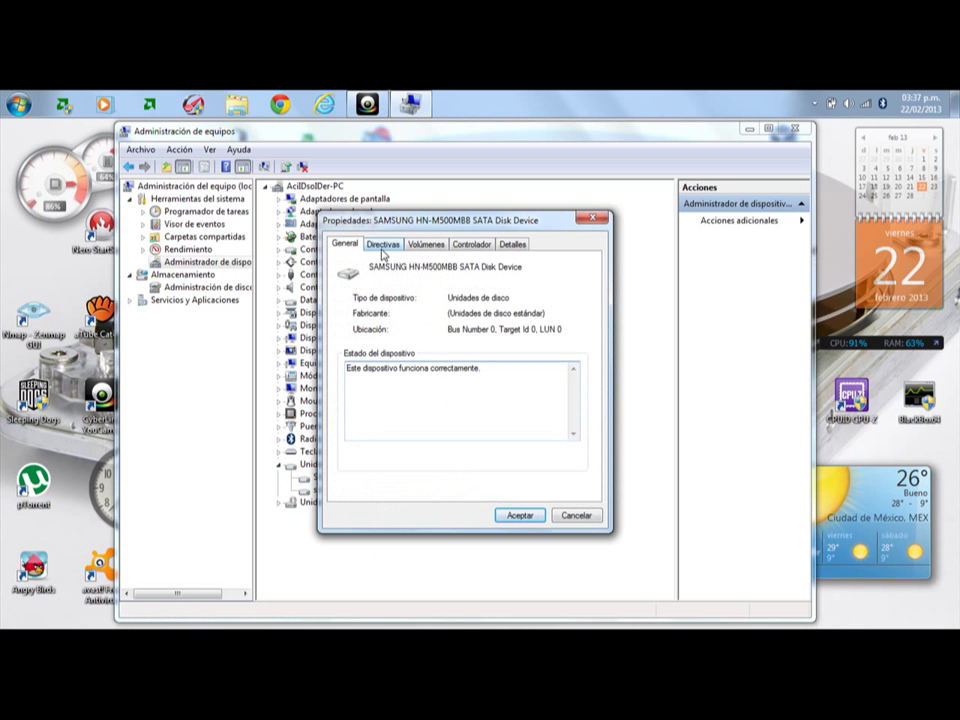
pyautogui.click(382, 246)
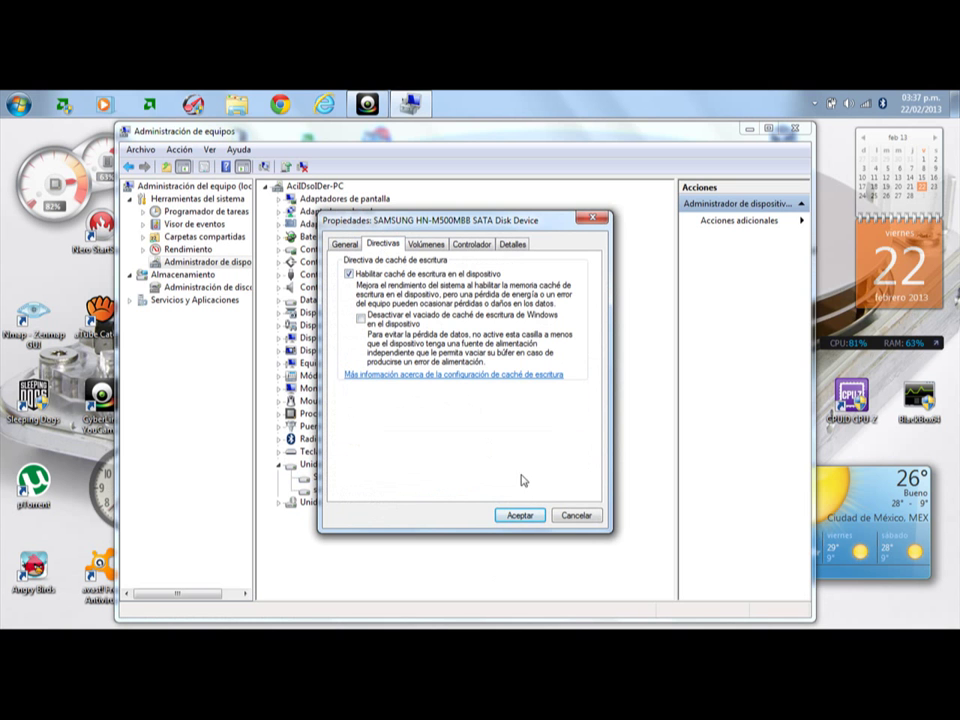
pyautogui.click(519, 515)
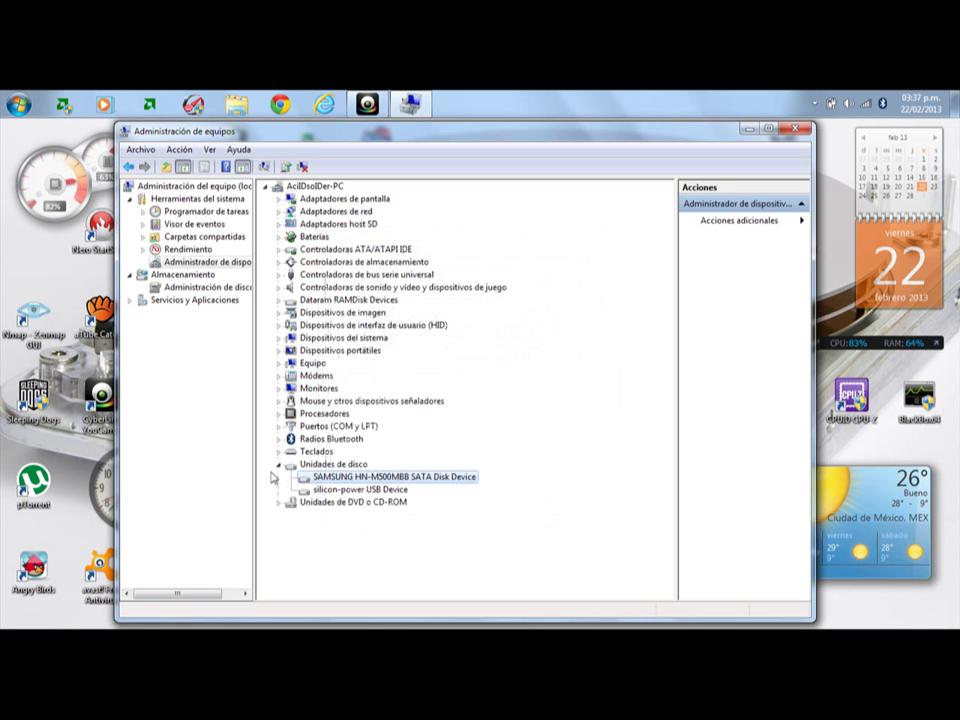
pyautogui.click(278, 464)
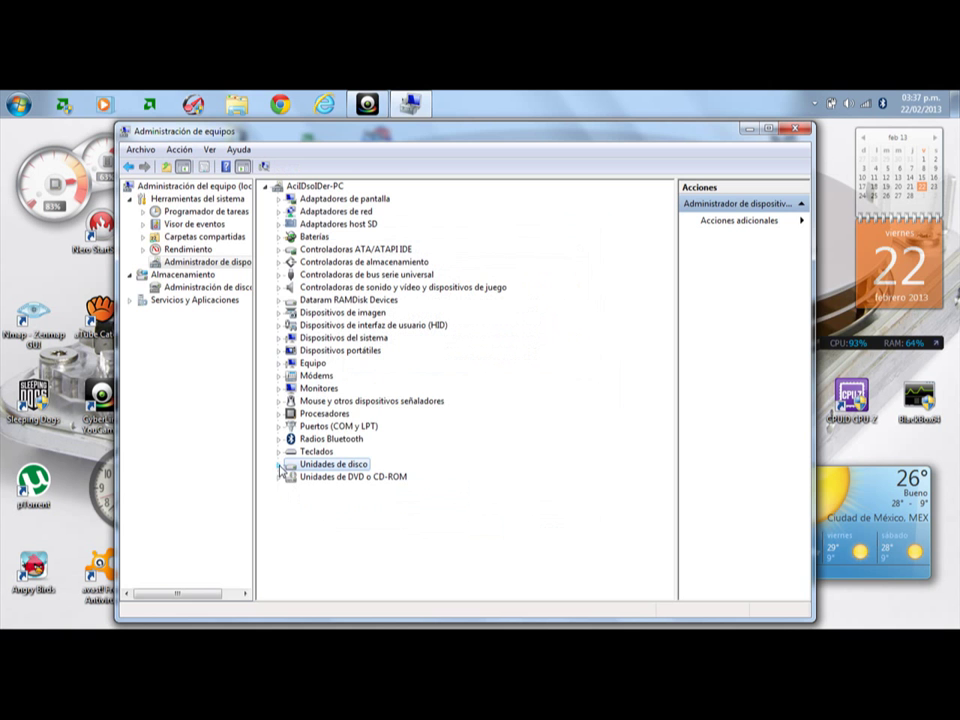
pyautogui.click(795, 130)
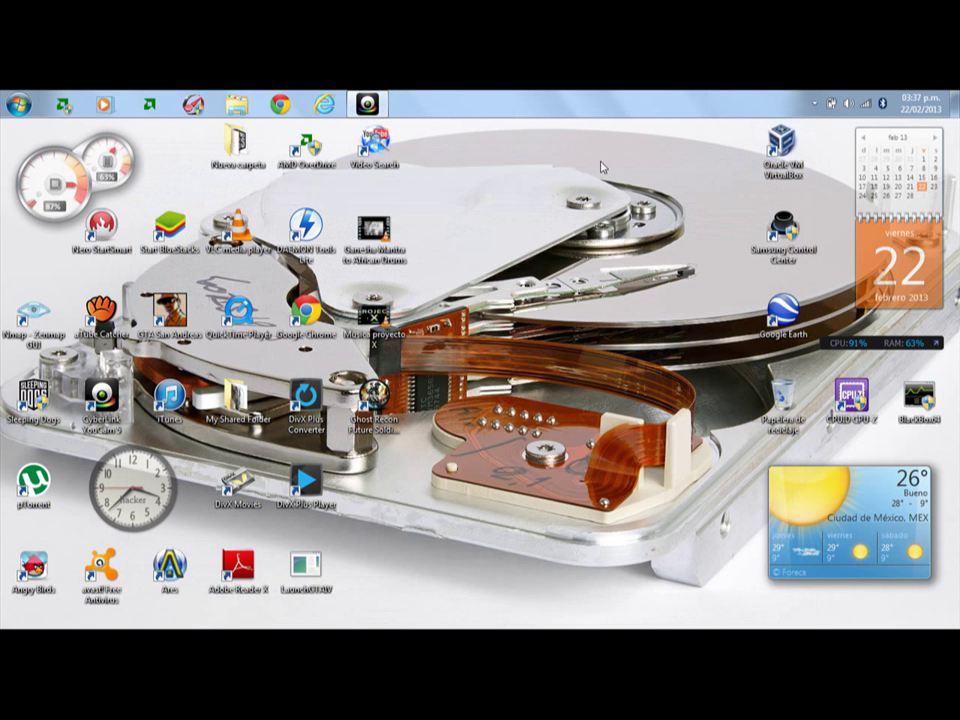